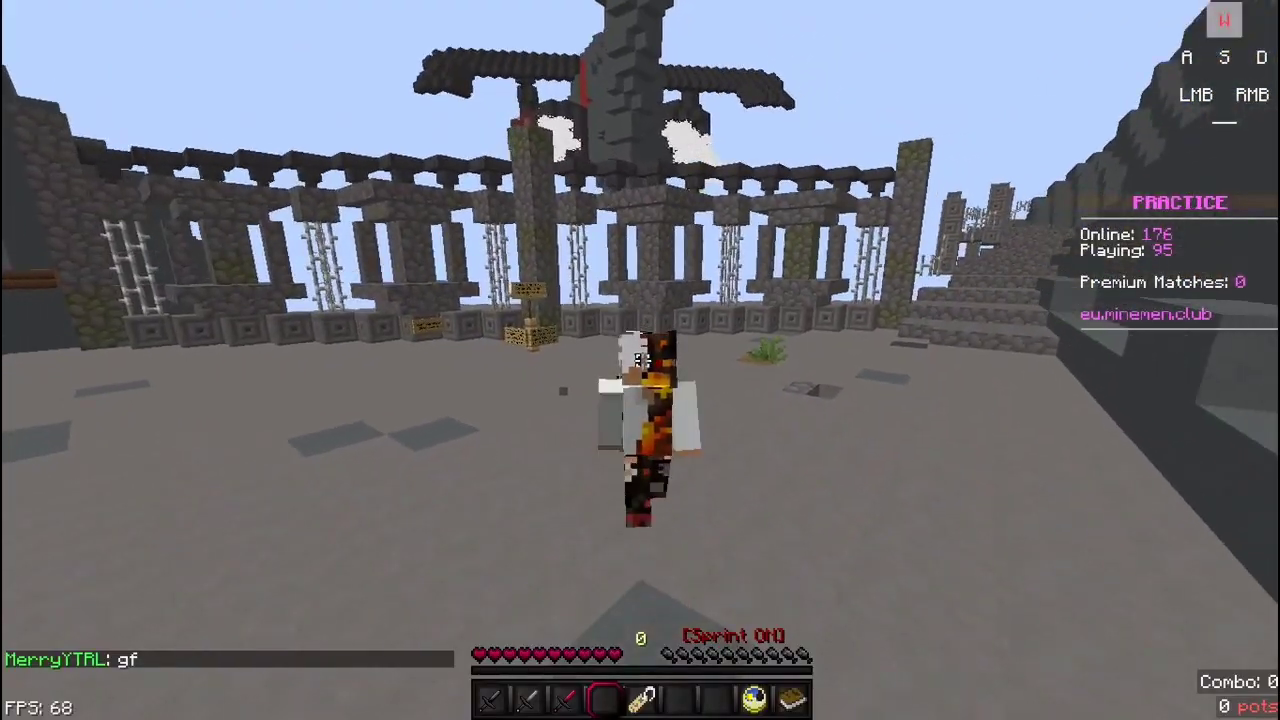
pyautogui.press('c')
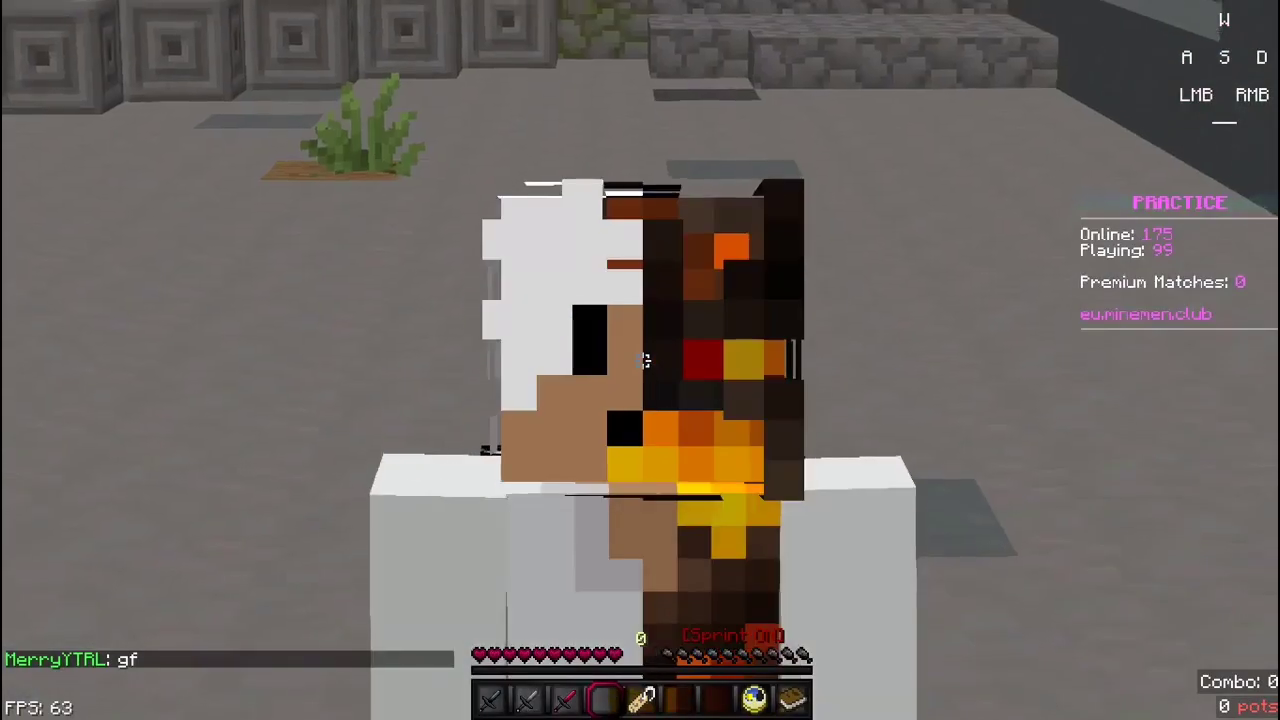
pyautogui.press('s')
pyautogui.press('c')
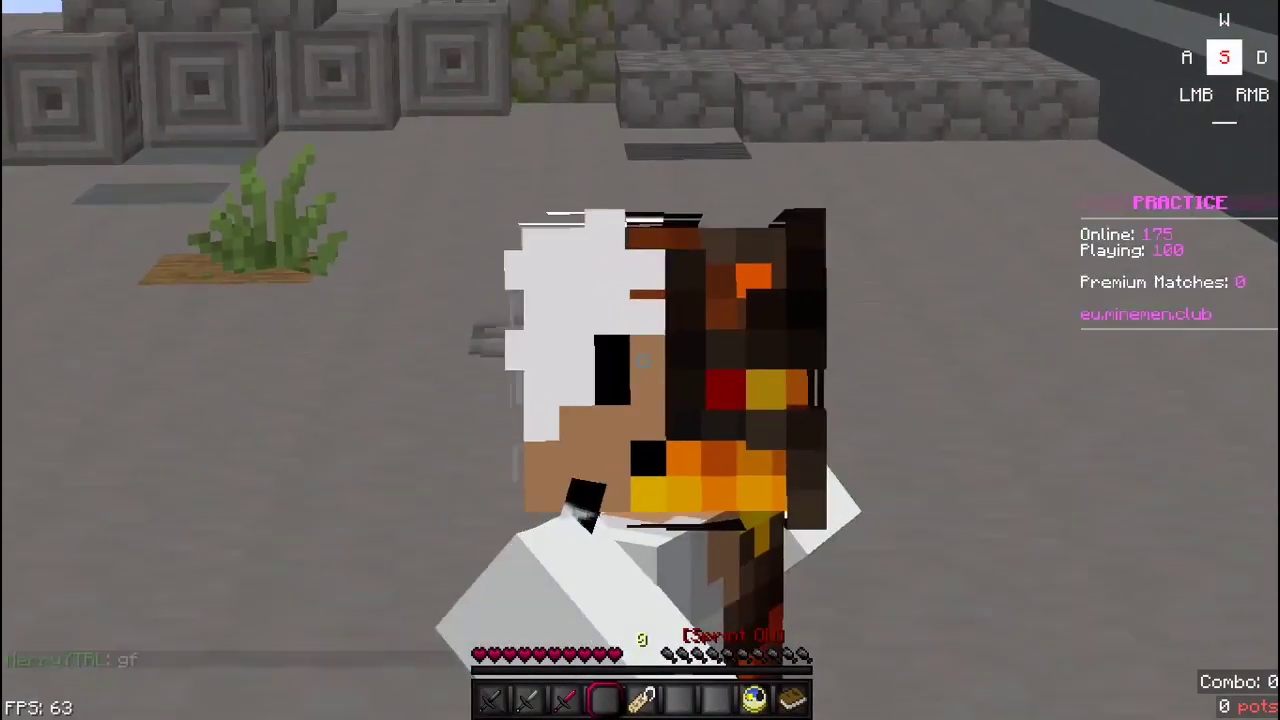
pyautogui.press('c')
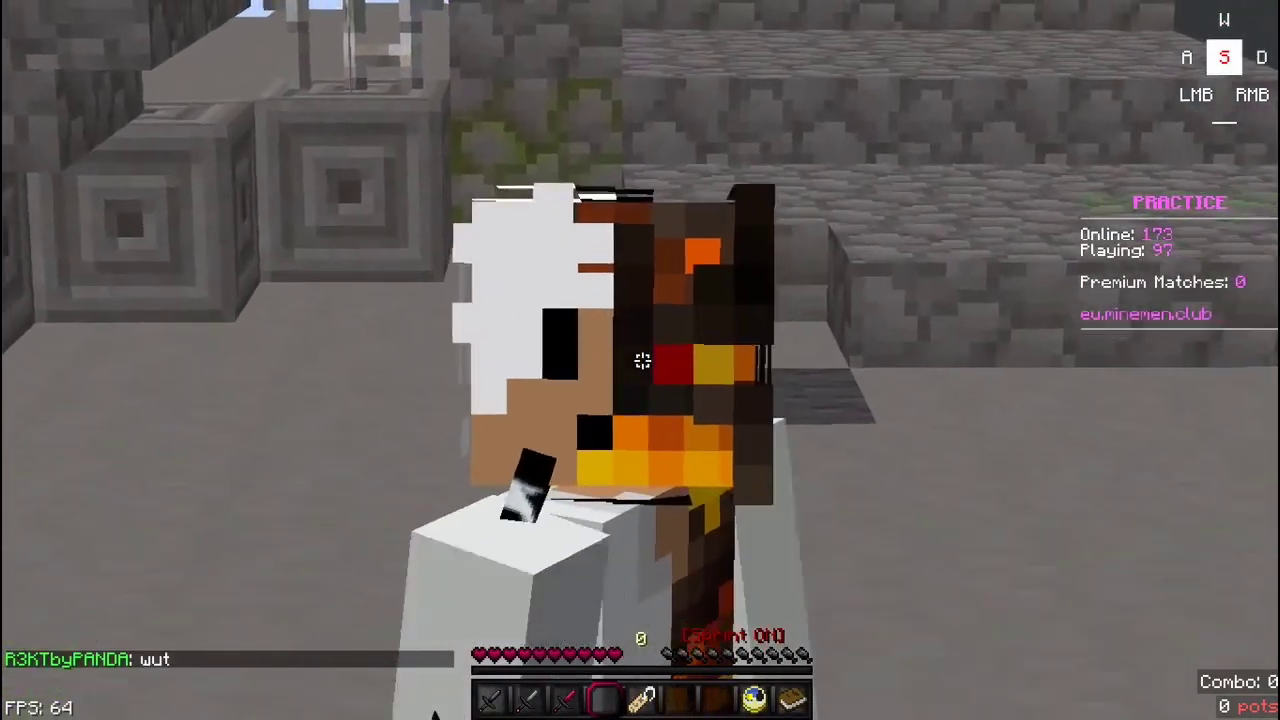
pyautogui.press('w')
pyautogui.press('s')
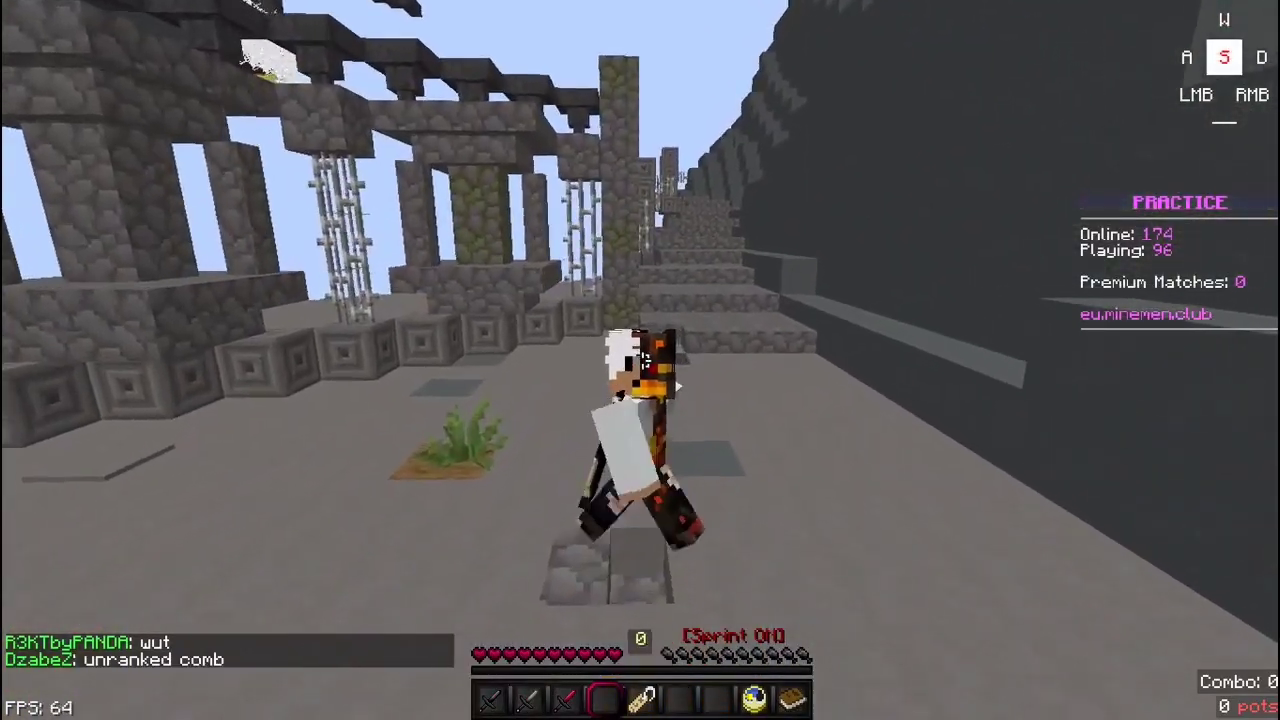
pyautogui.press('c')
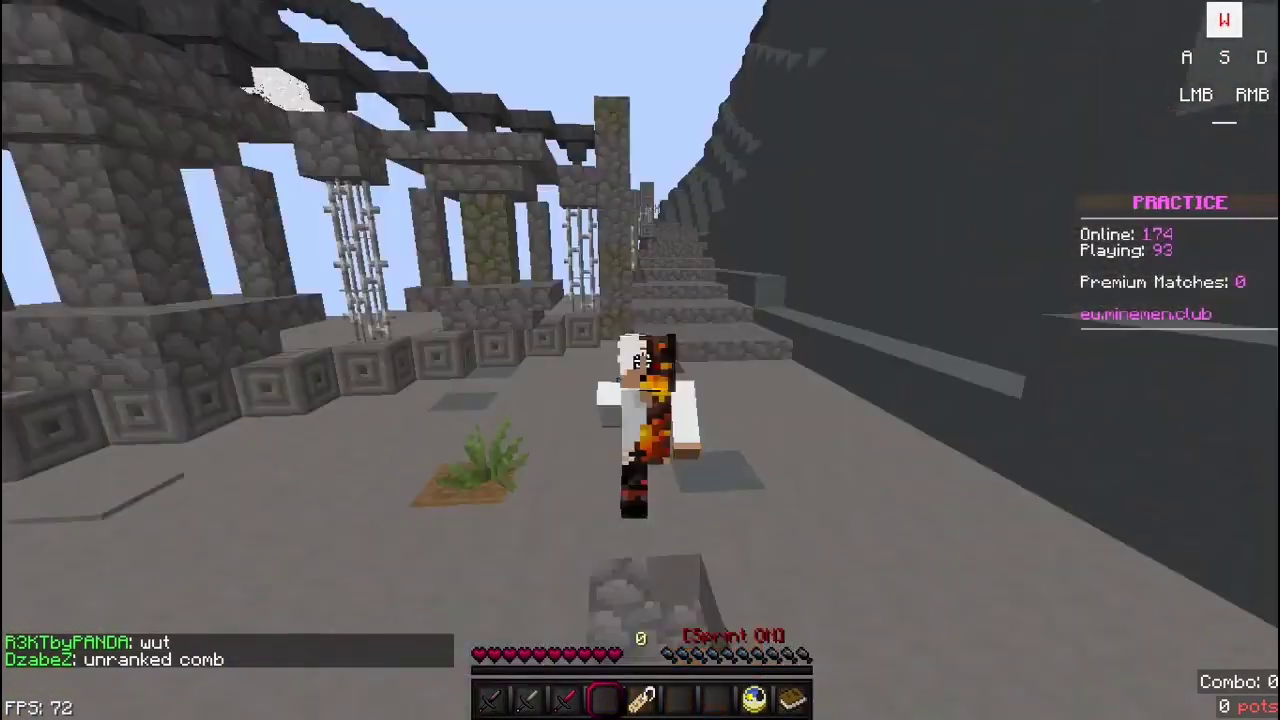
pyautogui.press('c')
pyautogui.press('F5')
pyautogui.press('w')
pyautogui.press('F5')
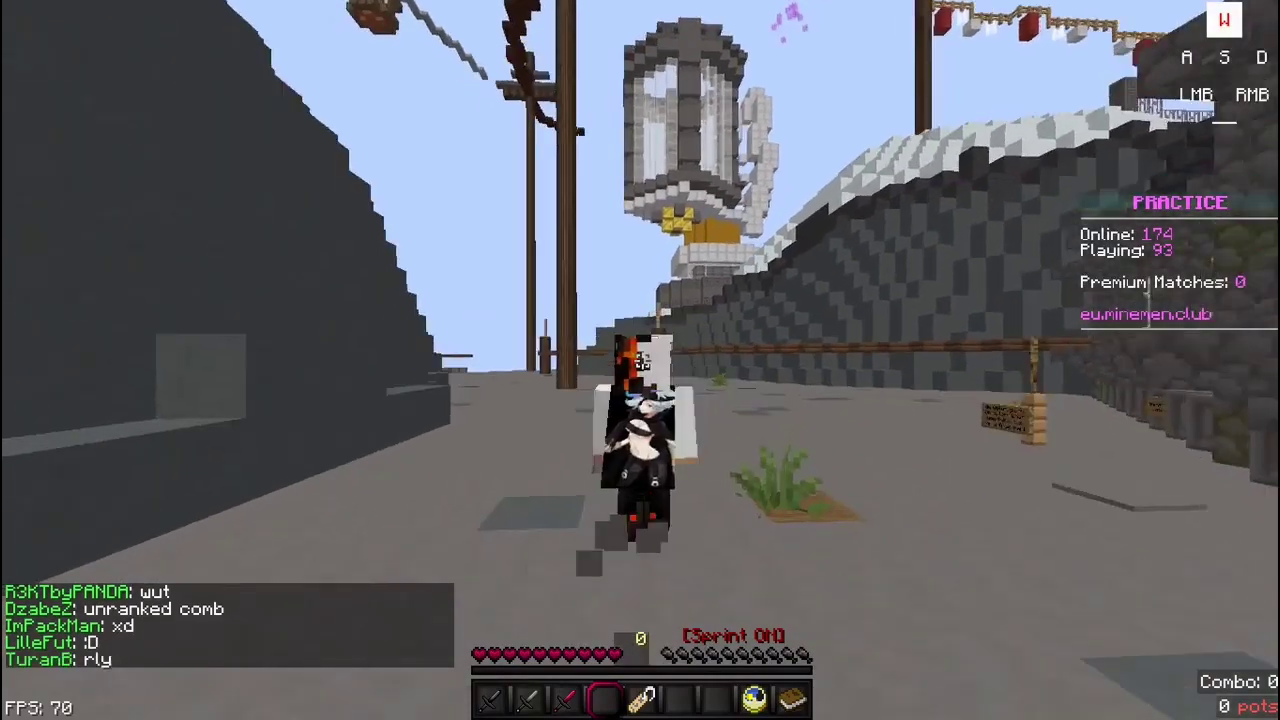
pyautogui.press('c')
pyautogui.click(642, 361)
pyautogui.press('c')
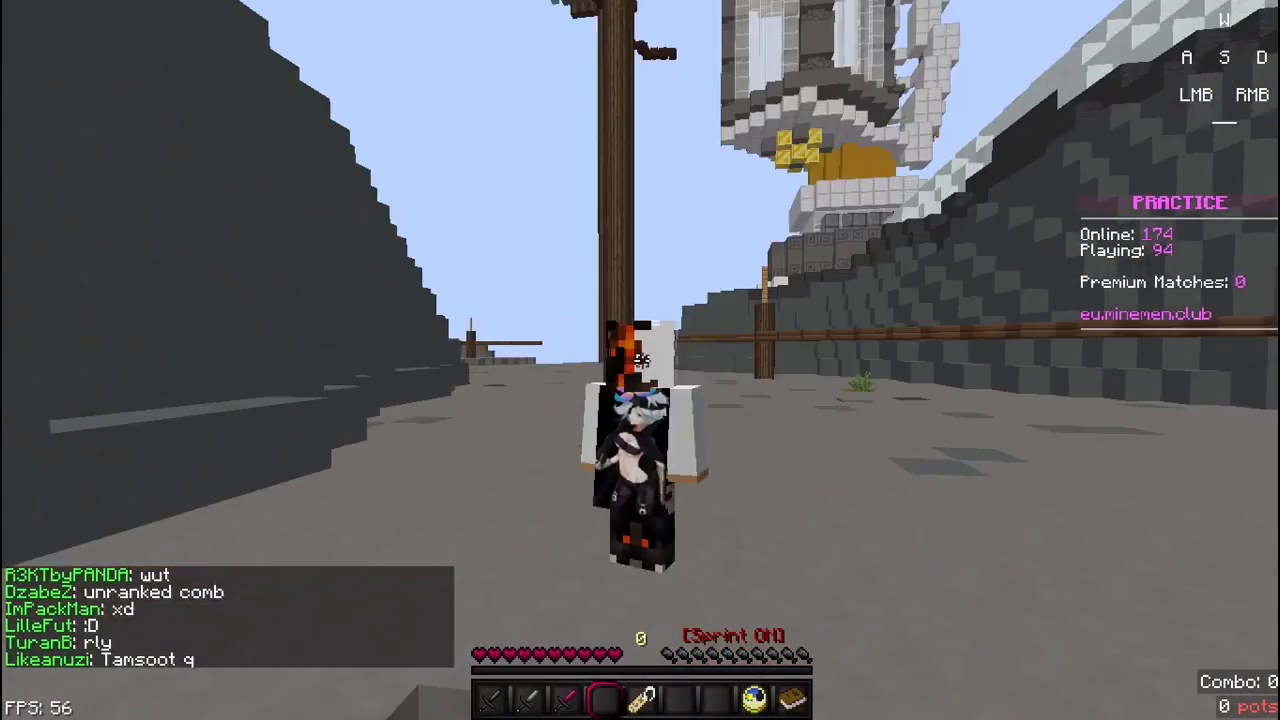
pyautogui.press('w')
pyautogui.press('d')
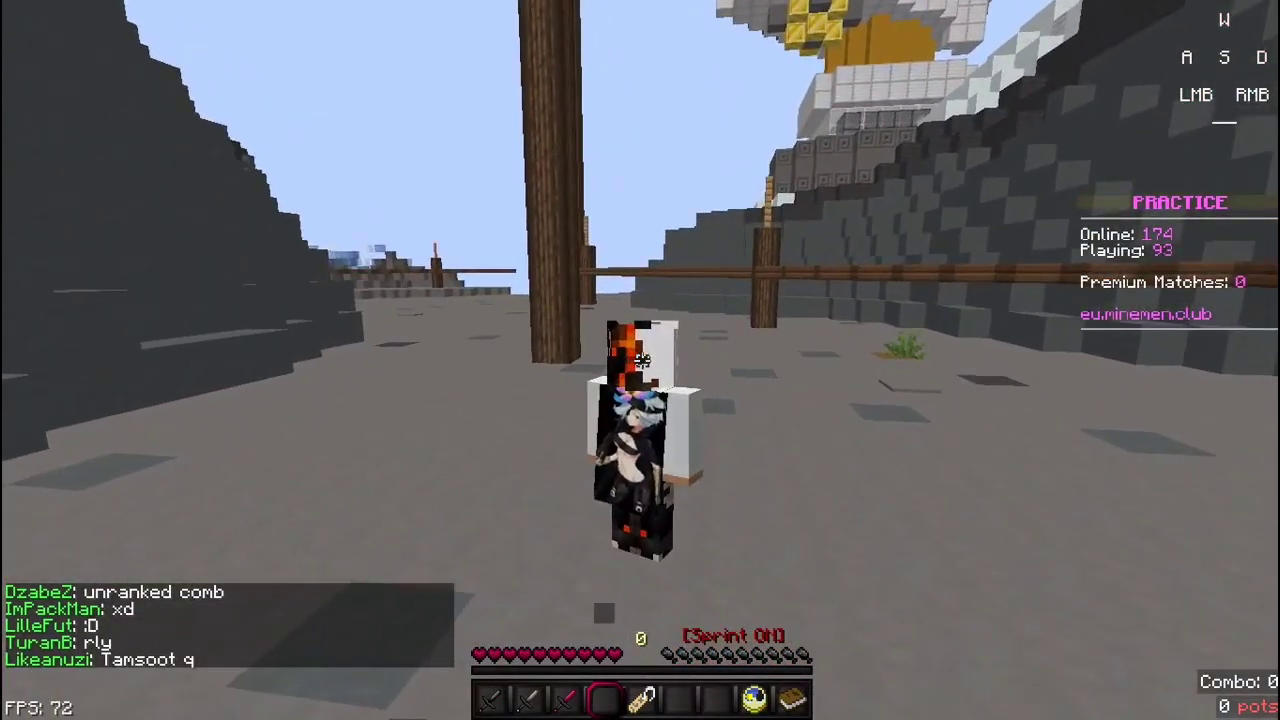
pyautogui.press('w')
pyautogui.press('a')
pyautogui.press('F5')
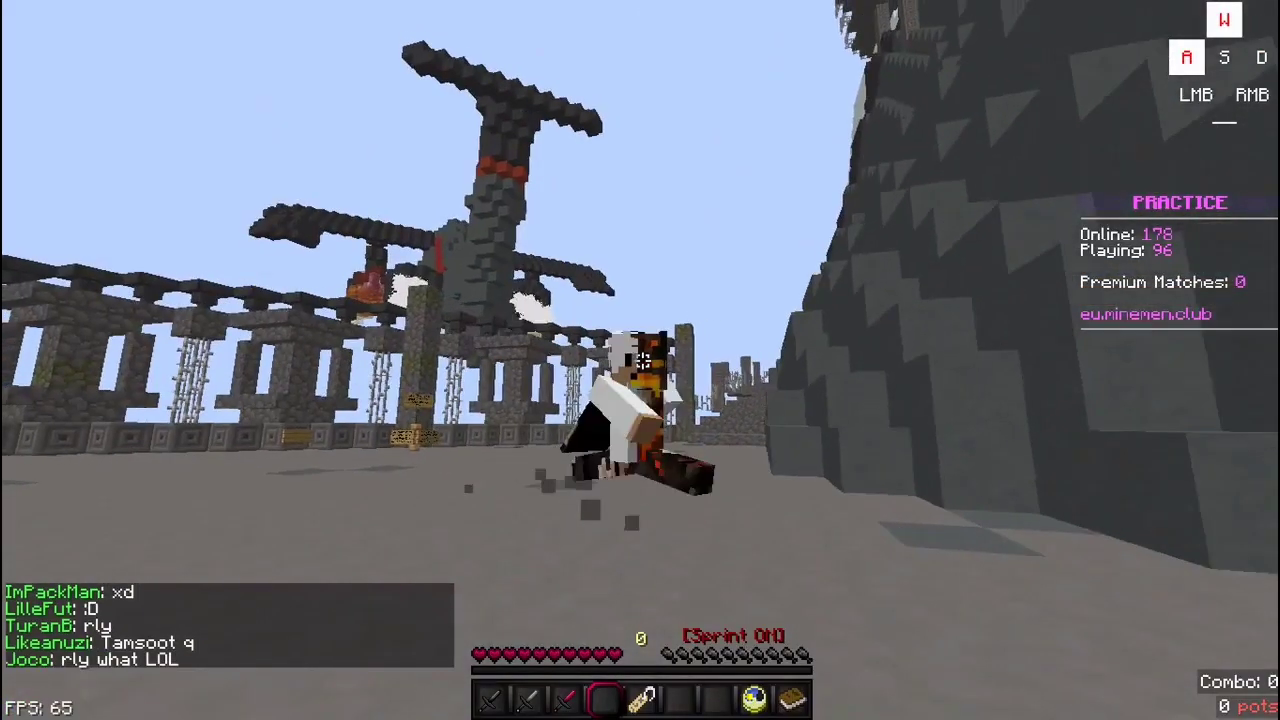
pyautogui.press('F5')
pyautogui.press('F5')
pyautogui.press('space')
pyautogui.press('e')
pyautogui.press('e')
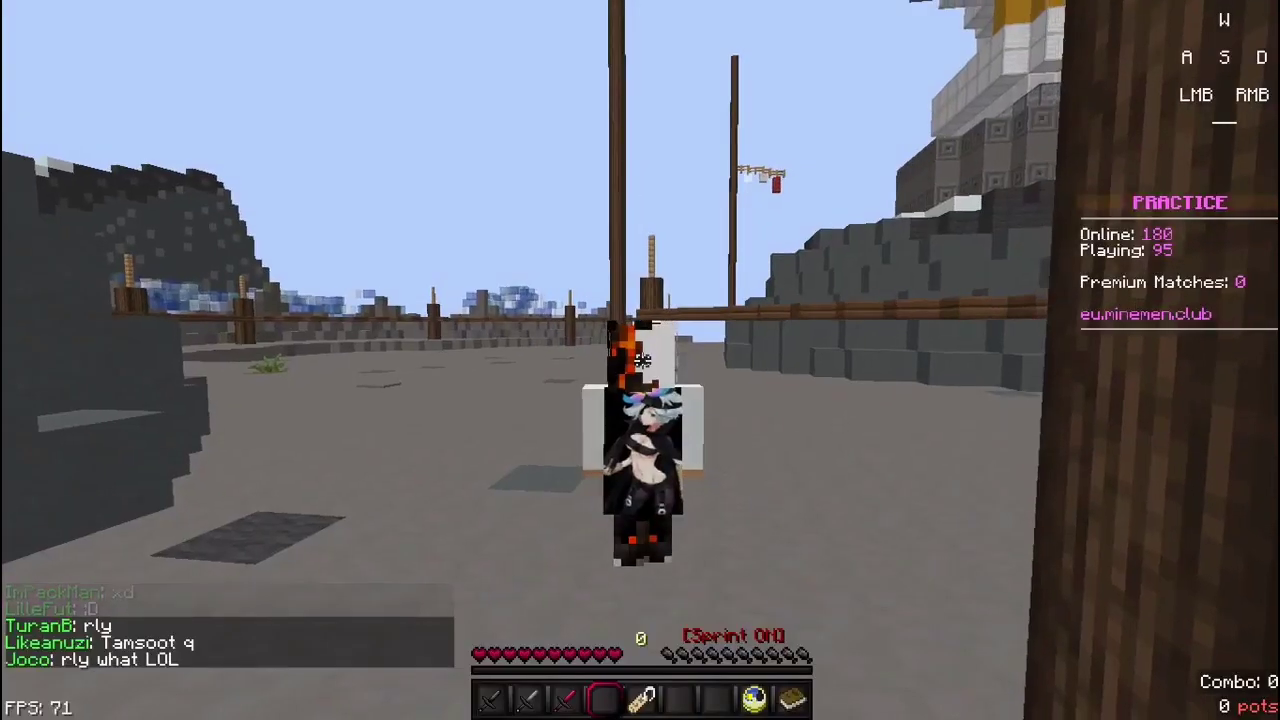
pyautogui.press('d')
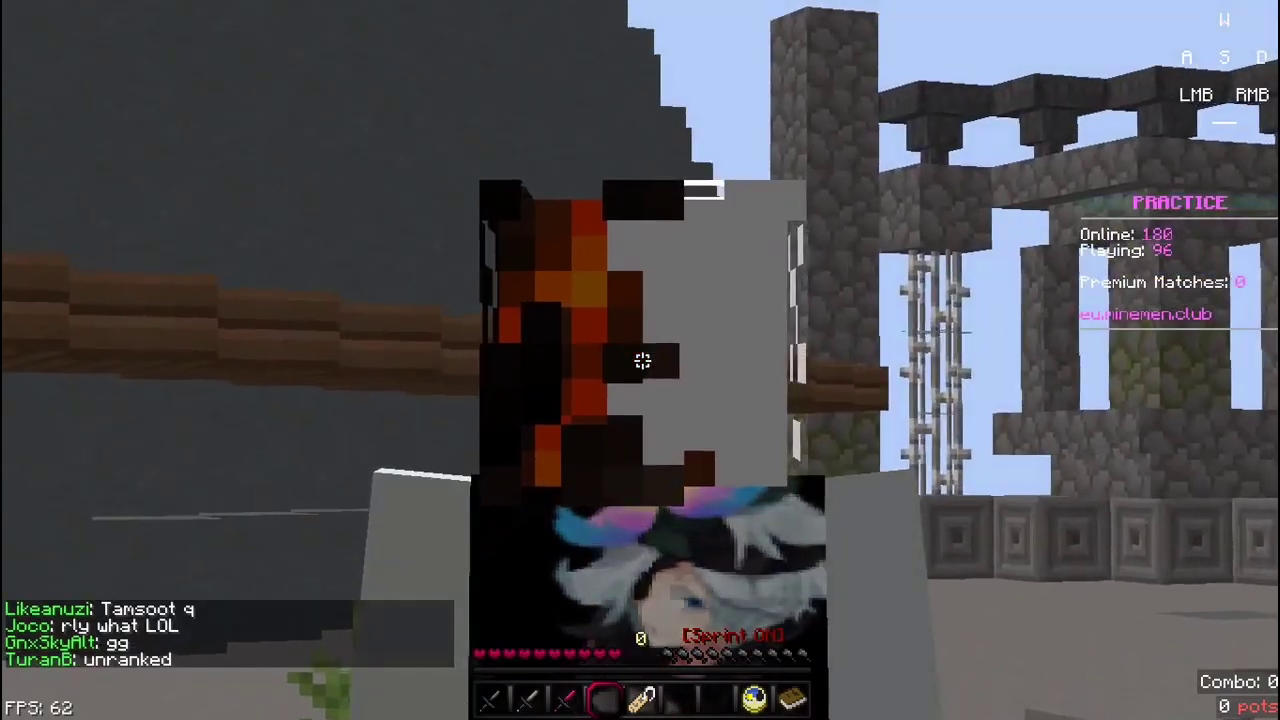
pyautogui.press('w')
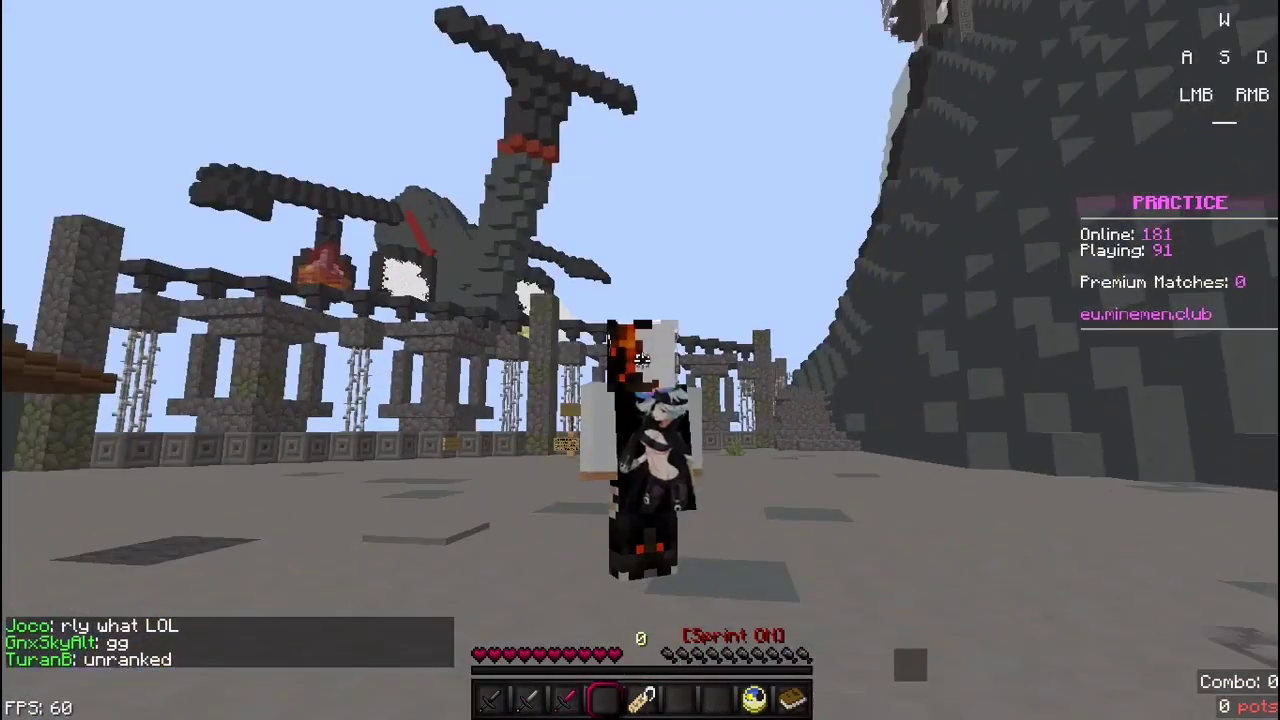
pyautogui.click(642, 361)
pyautogui.press('w')
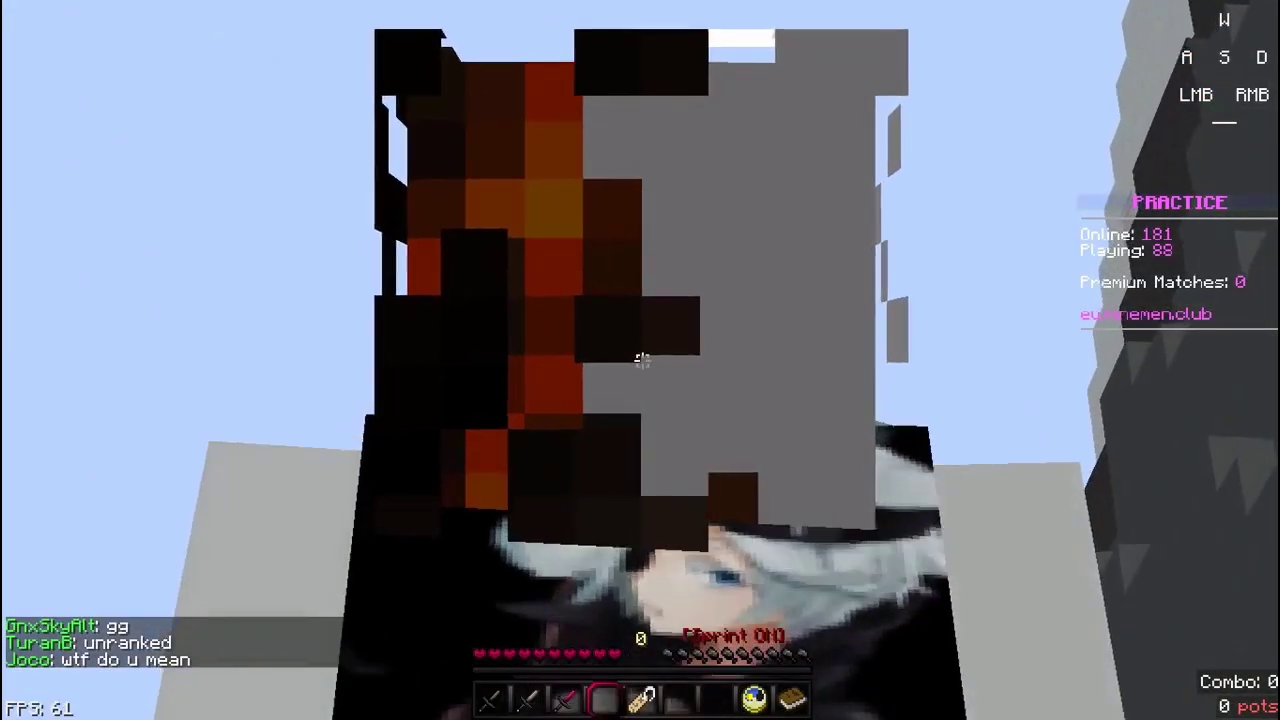
pyautogui.press('a')
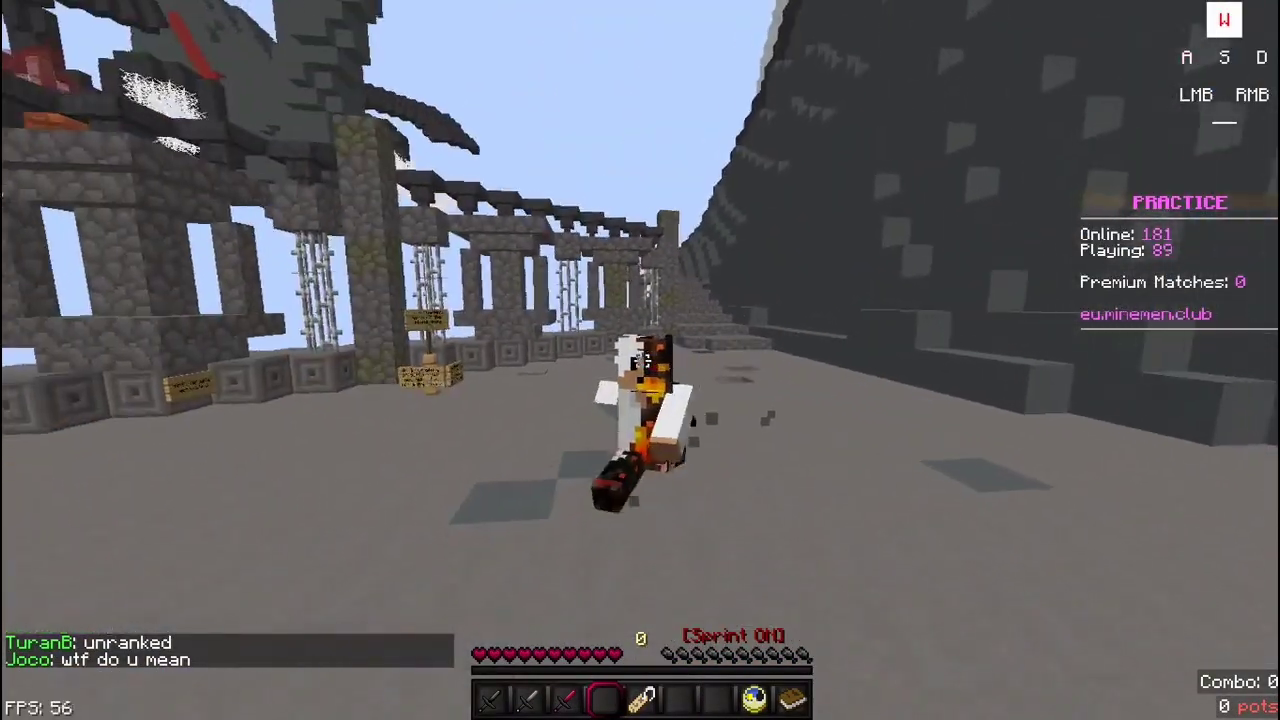
pyautogui.press('w')
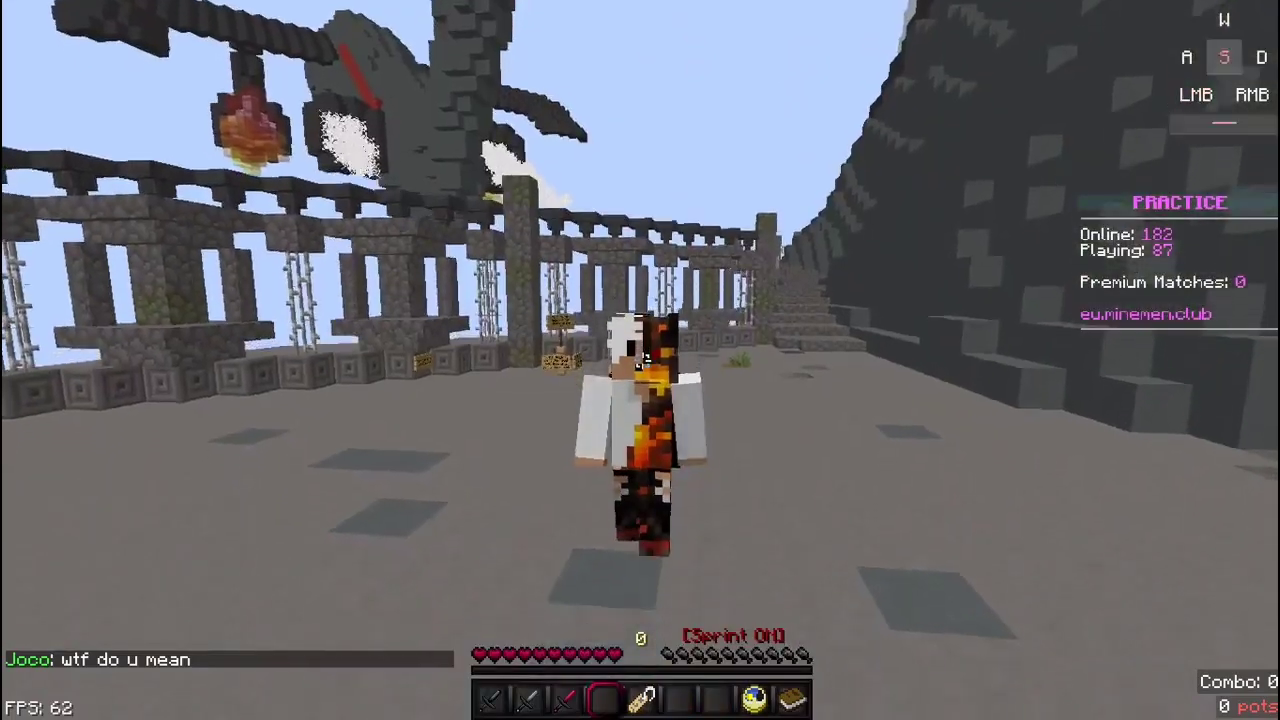
pyautogui.press('s')
pyautogui.press('F5')
pyautogui.press('w')
pyautogui.press('F5')
pyautogui.press('a')
pyautogui.click(640, 360)
pyautogui.press('d')
pyautogui.press('a')
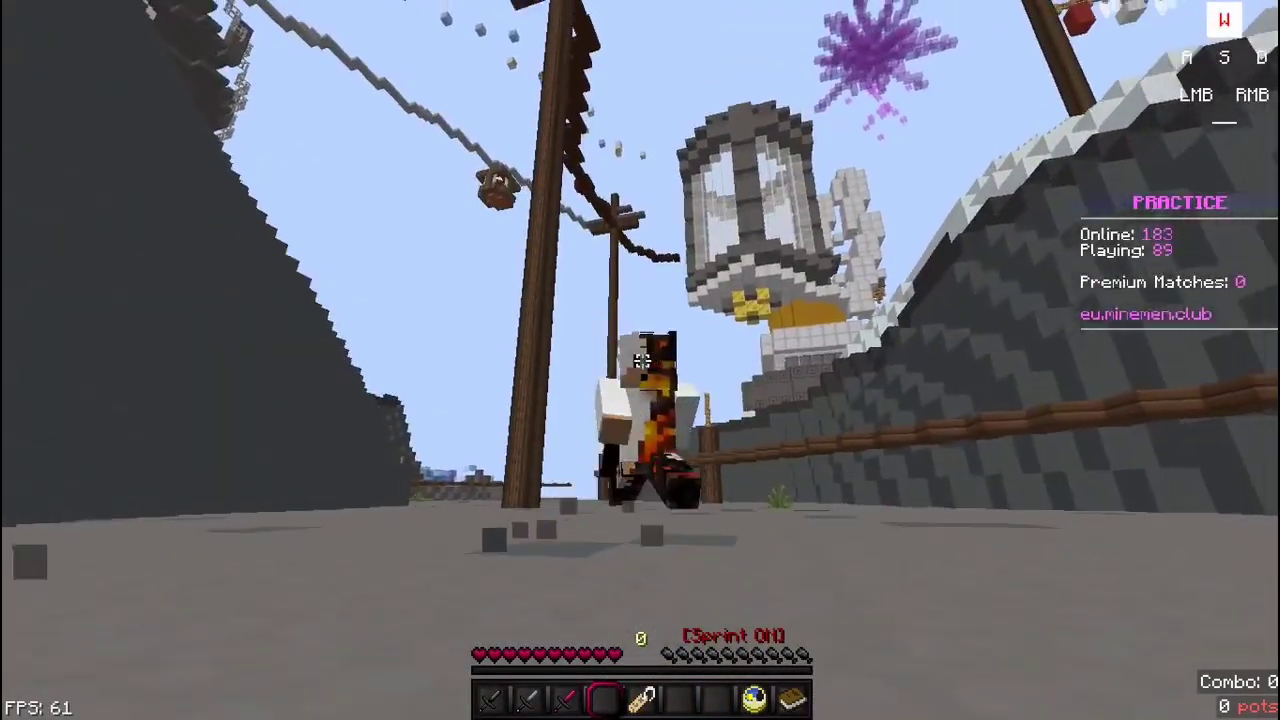
pyautogui.press('F5')
pyautogui.click(640, 360)
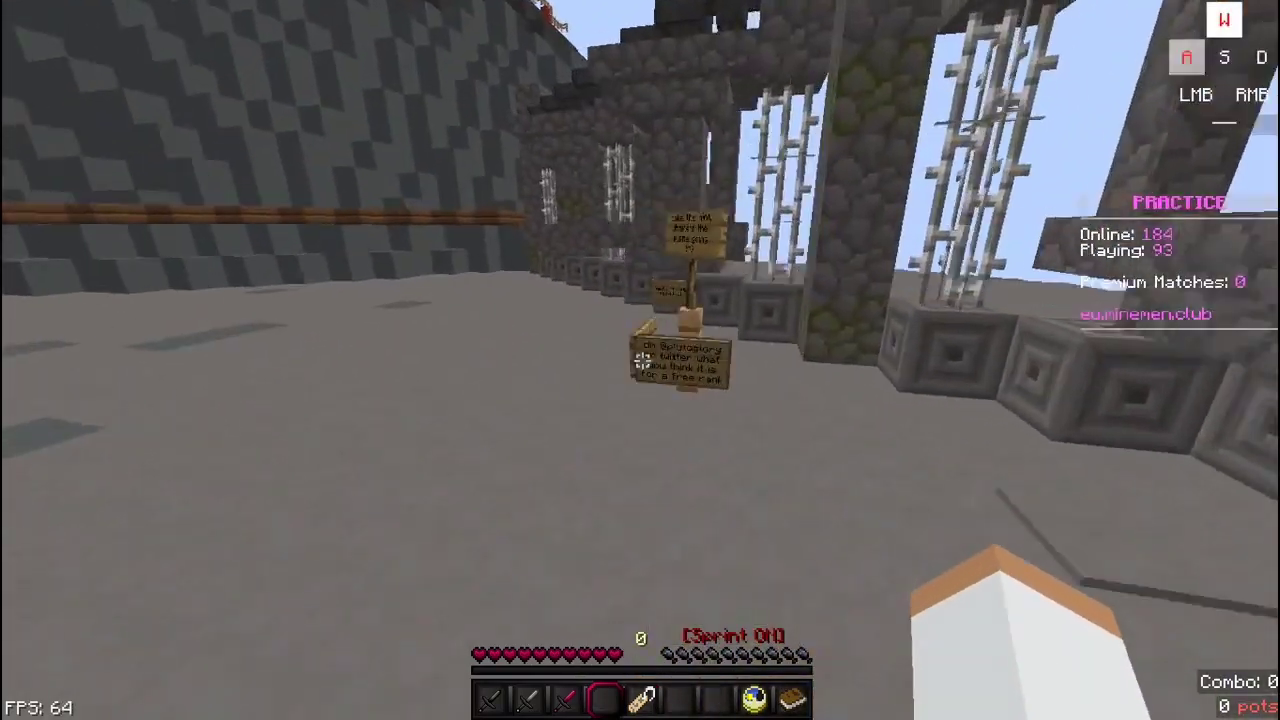
pyautogui.press('a')
pyautogui.press('F5')
pyautogui.click(642, 360)
pyautogui.press('F5')
pyautogui.press('space')
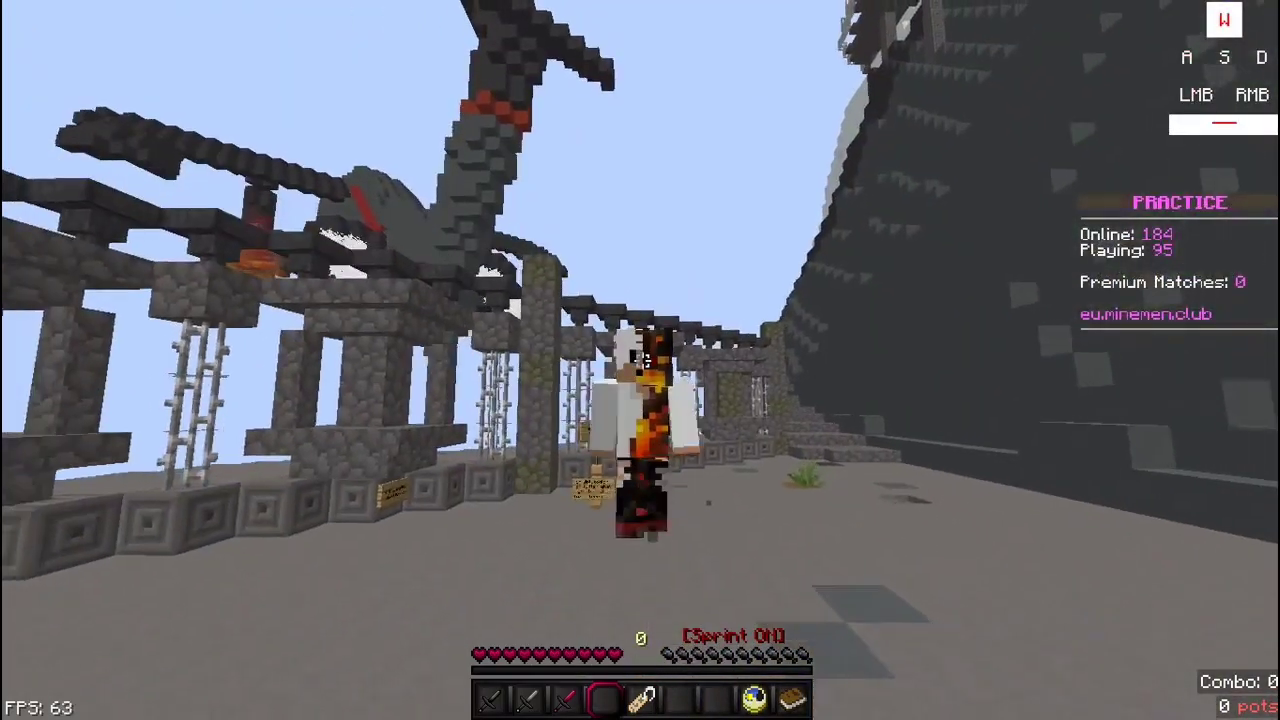
pyautogui.press('F5')
pyautogui.click(642, 360)
pyautogui.press('s')
pyautogui.press('F5')
pyautogui.press('F5')
pyautogui.click(642, 360)
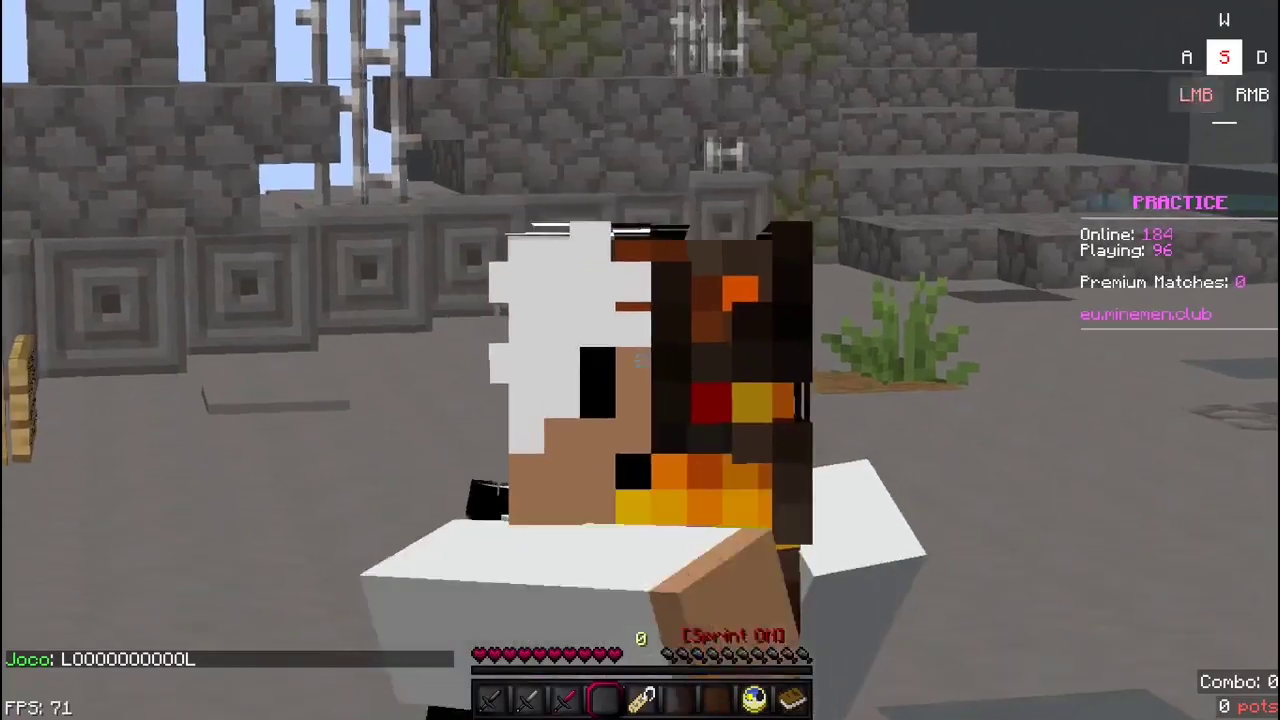
pyautogui.click(642, 360)
pyautogui.press('space')
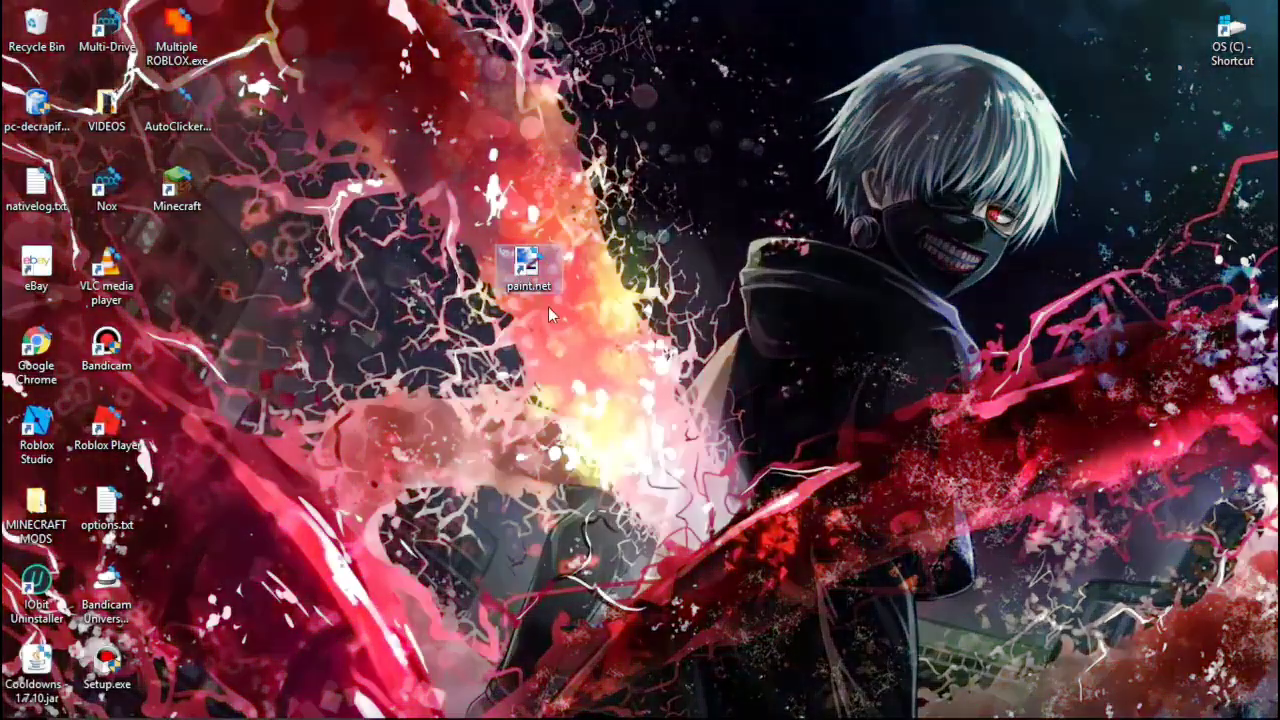
# - Reposition the paint.net shortcut on the desktop and launch paint.net
pyautogui.moveTo(548, 306); pyautogui.dragTo(575, 370)
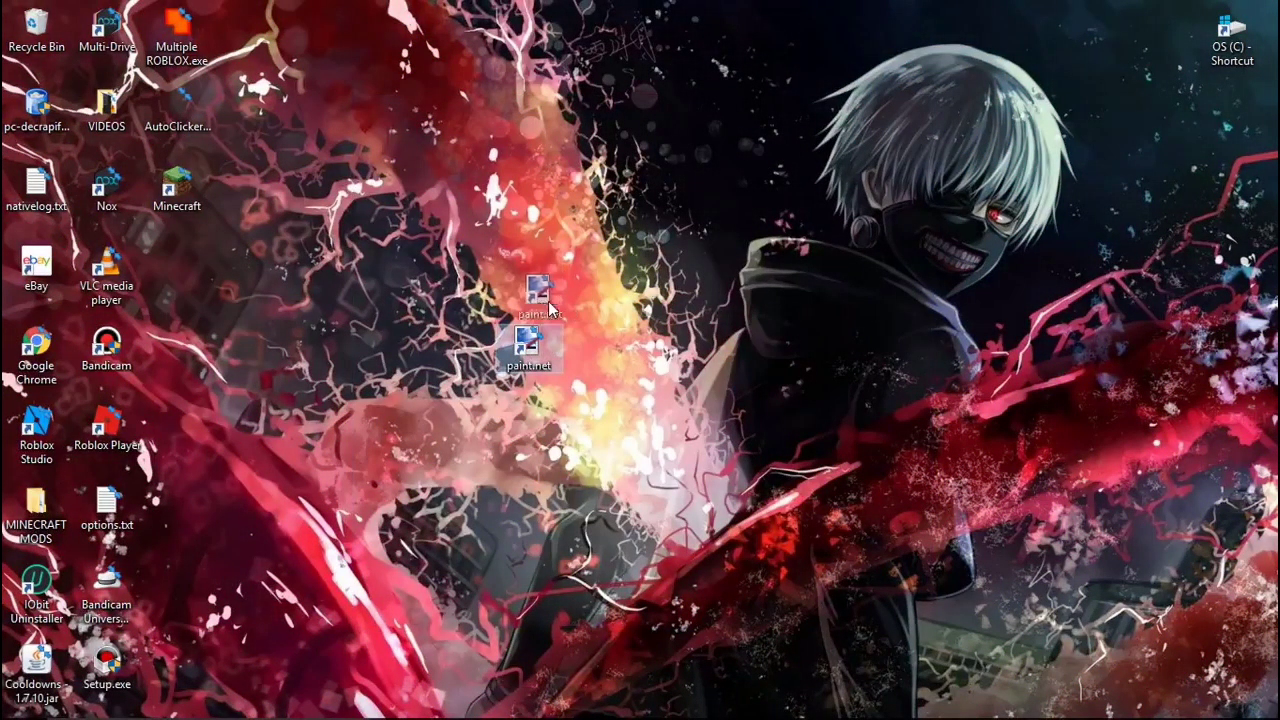
pyautogui.moveTo(567, 326)
pyautogui.mouseDown()
pyautogui.moveTo(630, 380)
pyautogui.moveTo(530, 265)
pyautogui.moveTo(515, 366)
pyautogui.mouseUp()
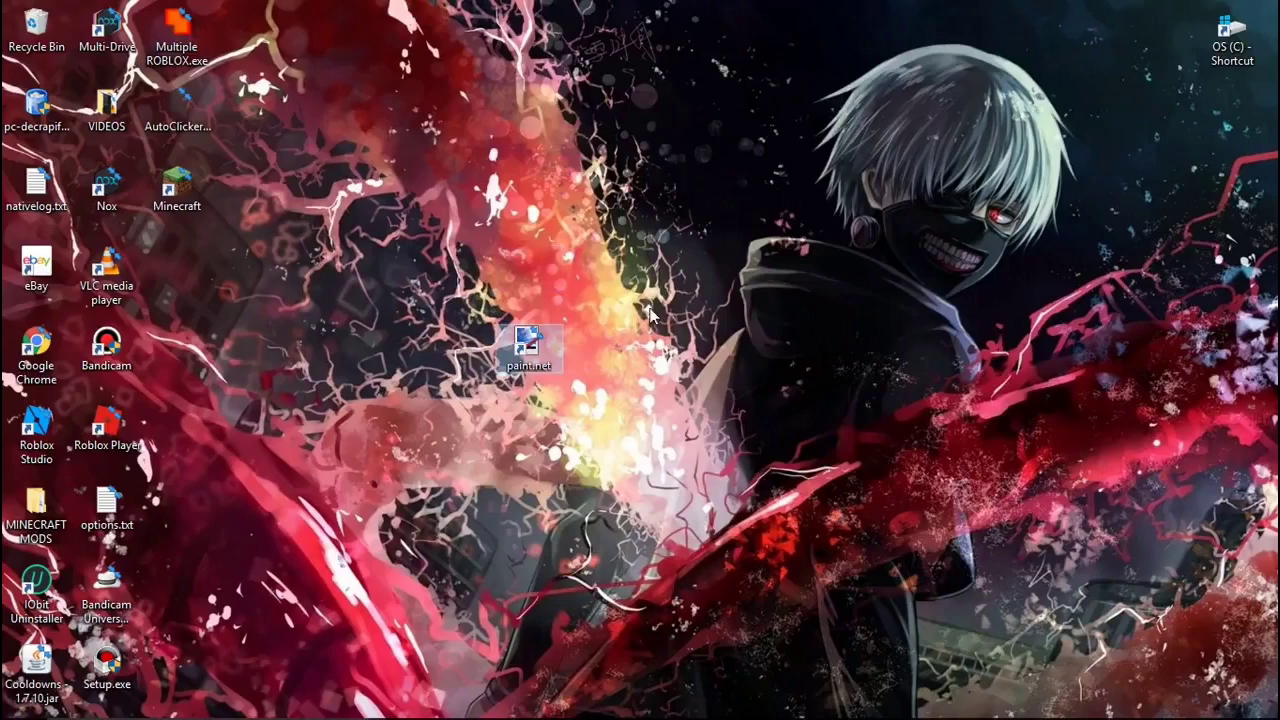
pyautogui.doubleClick(528, 345)
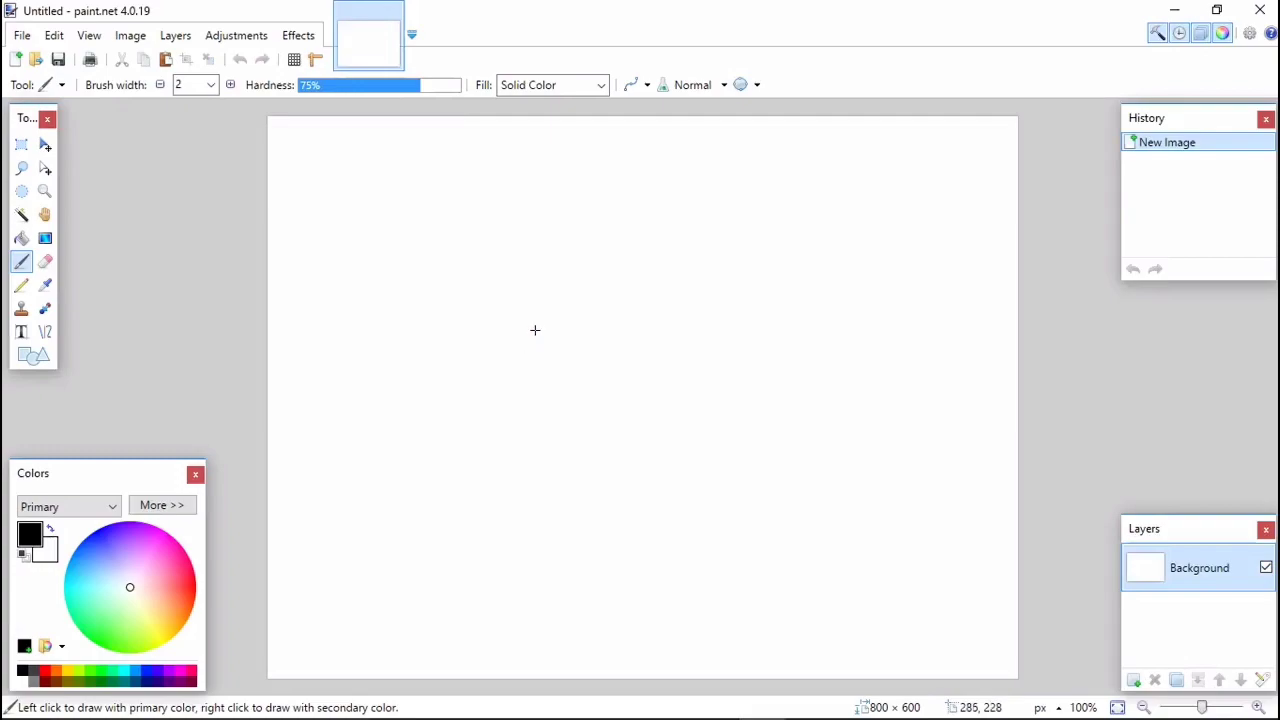
# - Open the image "How to make capes!.png" from the Downloads folder
pyautogui.click(22, 35)
pyautogui.click(48, 77)
pyautogui.scroll(-3, 460, 265)
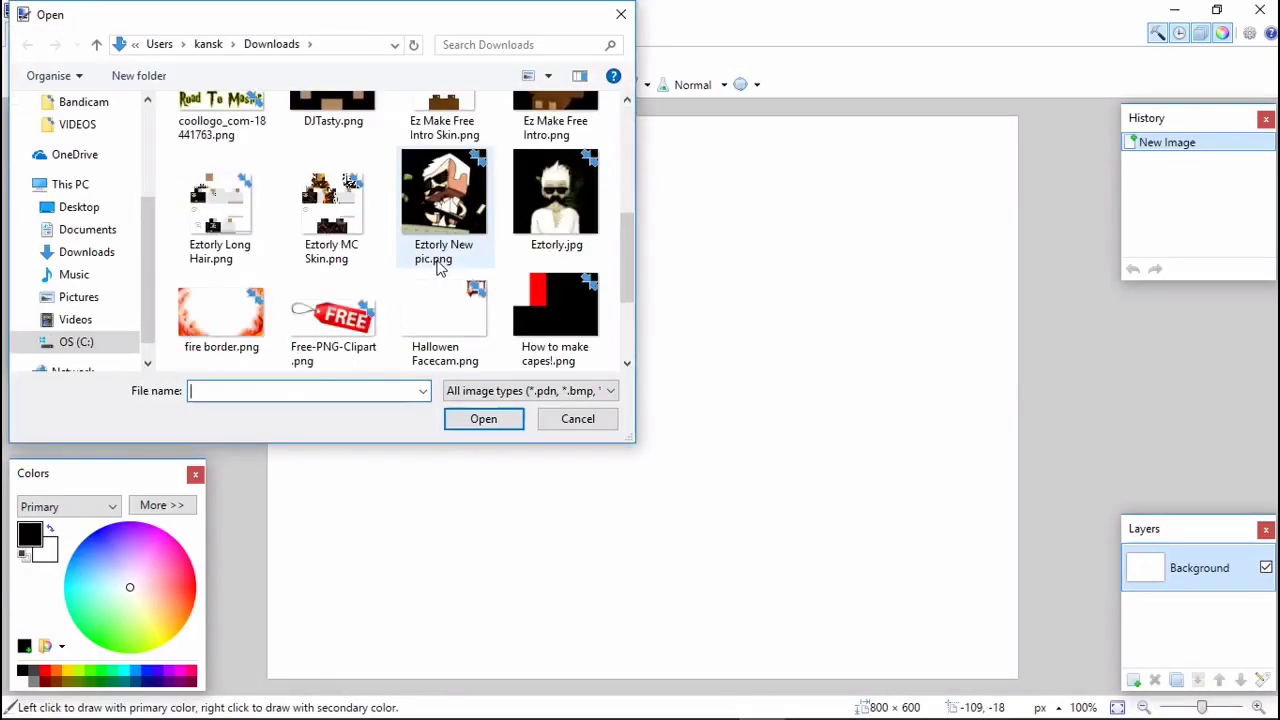
pyautogui.scroll(-1, 480, 235)
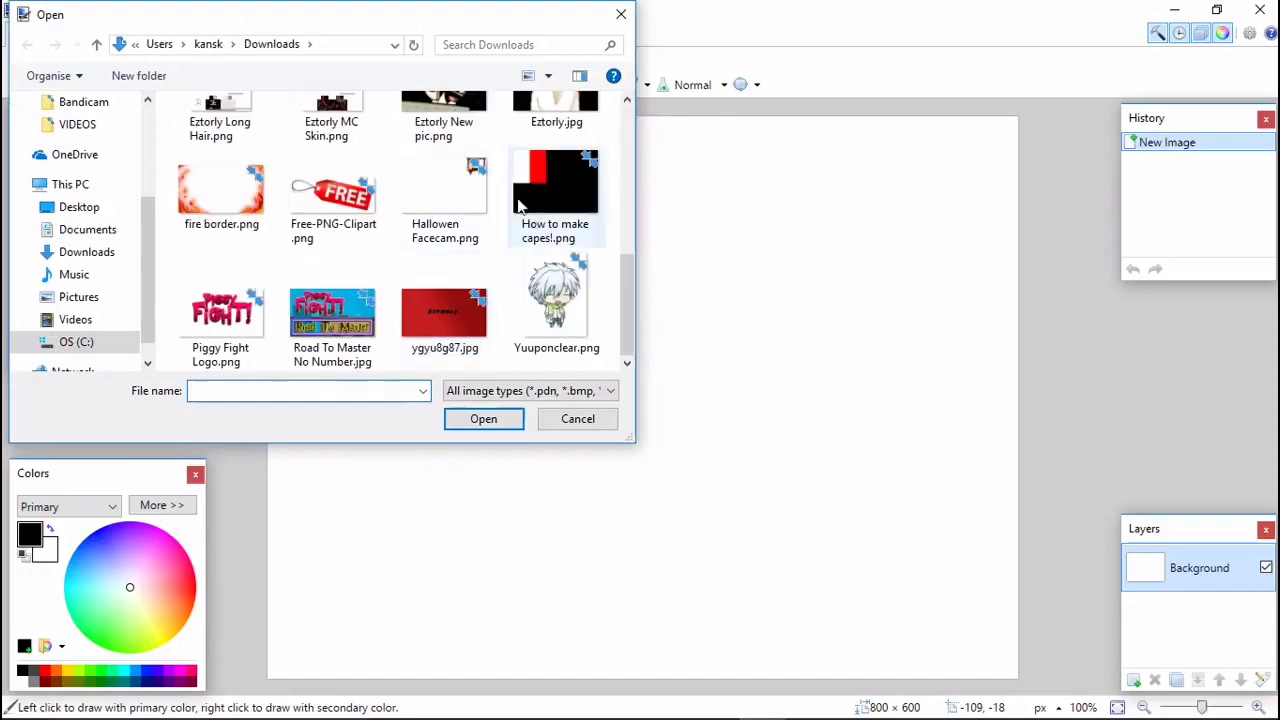
pyautogui.click(575, 190)
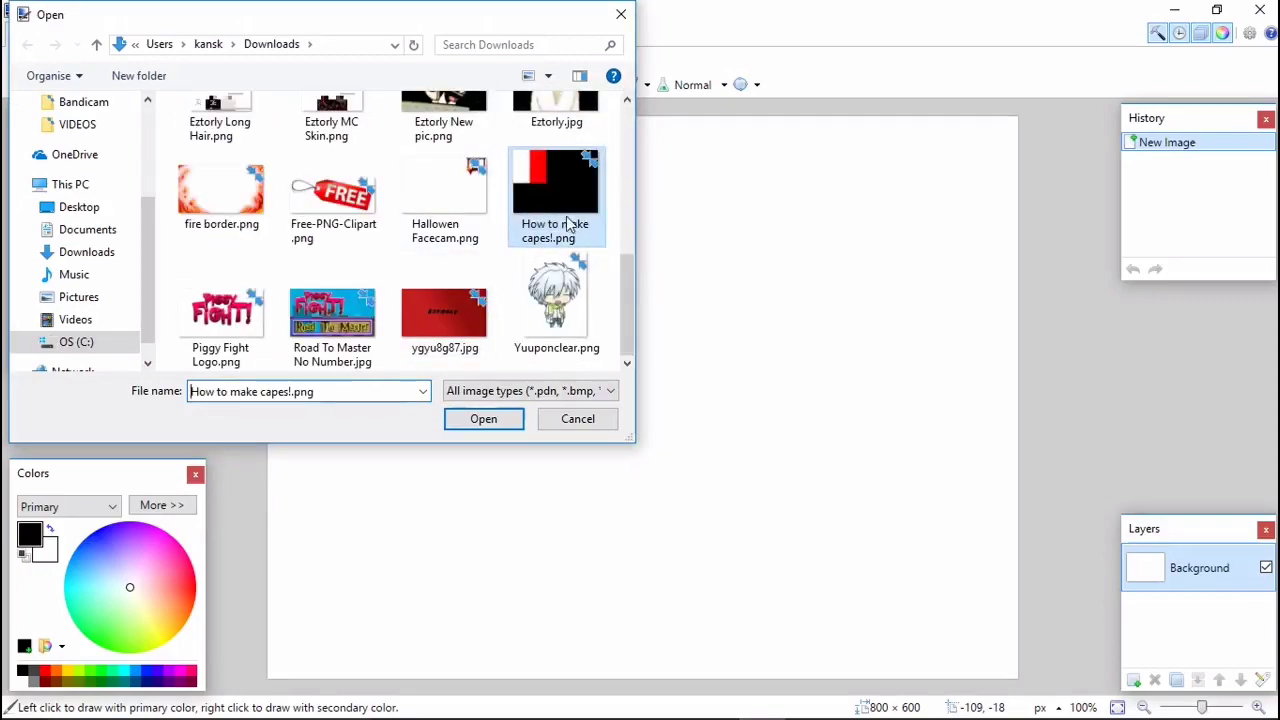
pyautogui.doubleClick(549, 196)
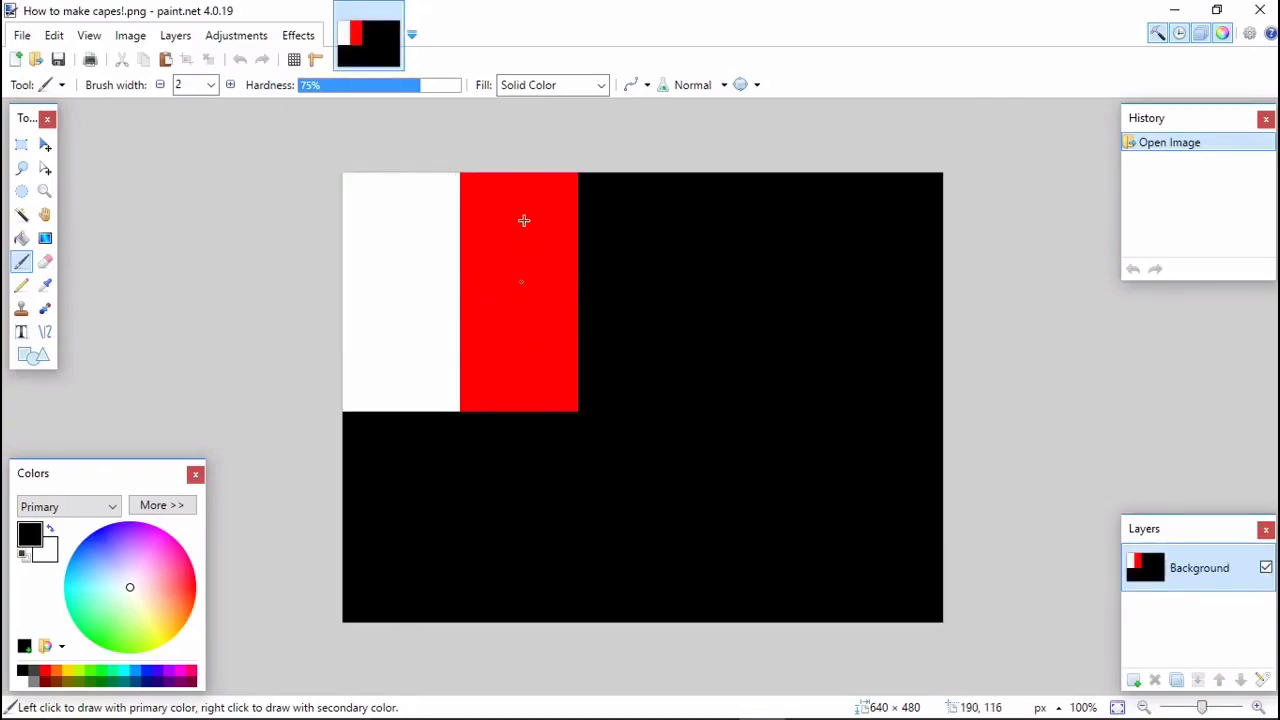
# - Switch to File Explorer and show the contents of the Downloads folder
pyautogui.click(21, 35)
pyautogui.click(21, 35)
pyautogui.moveTo(431, 718)
pyautogui.click(479, 710)
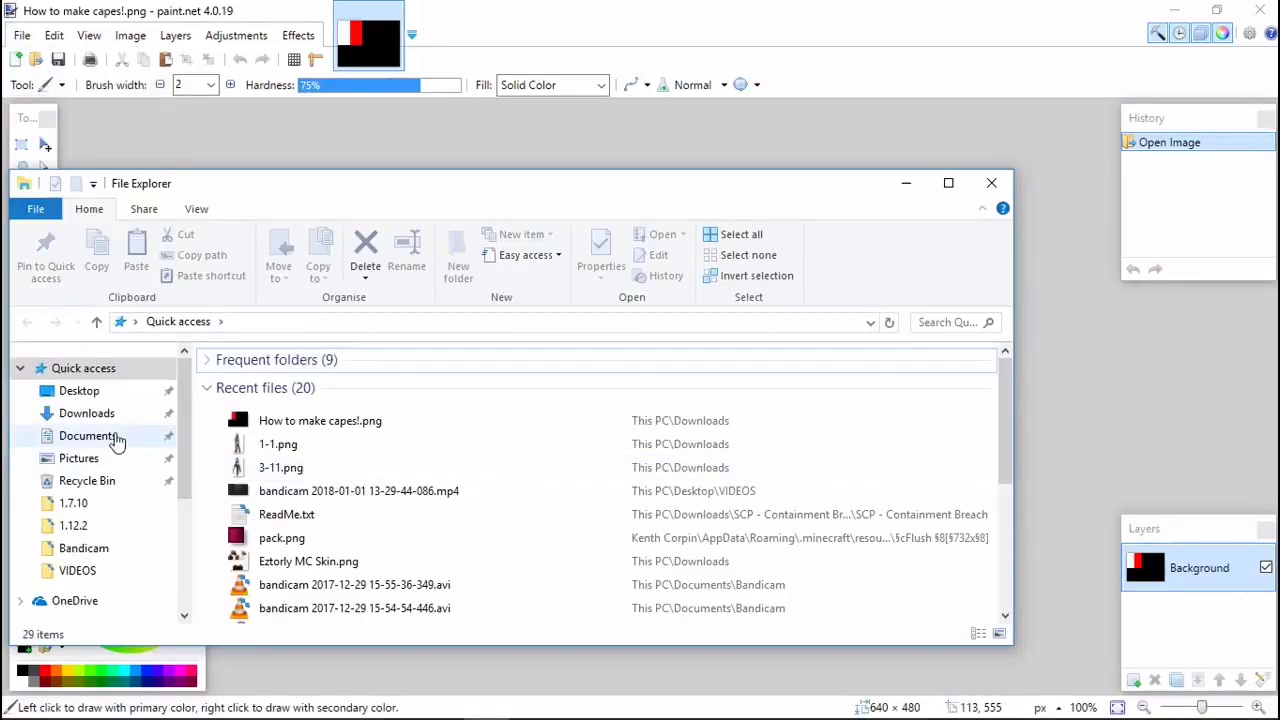
pyautogui.click(110, 436)
pyautogui.click(100, 414)
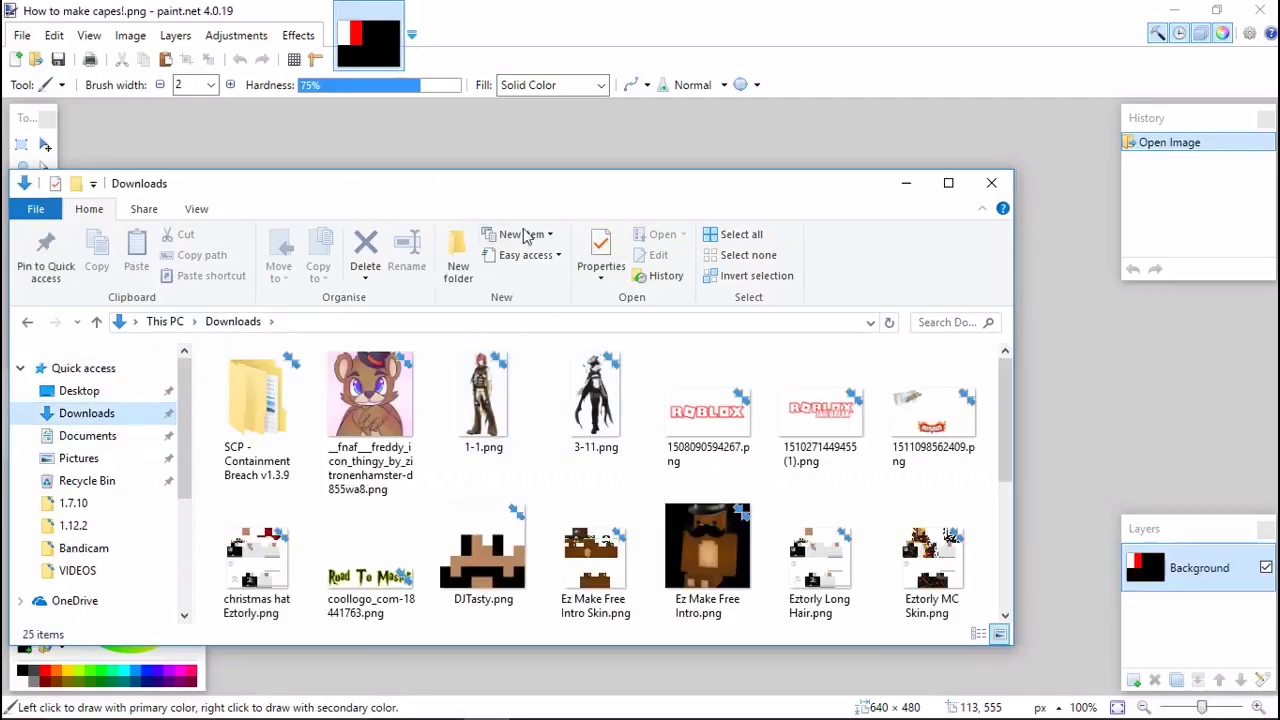
# - Move the folder window clear of the canvas and import 1-1.png as a new layer, expanding the canvas to fit it
pyautogui.moveTo(527, 208); pyautogui.dragTo(529, 286)
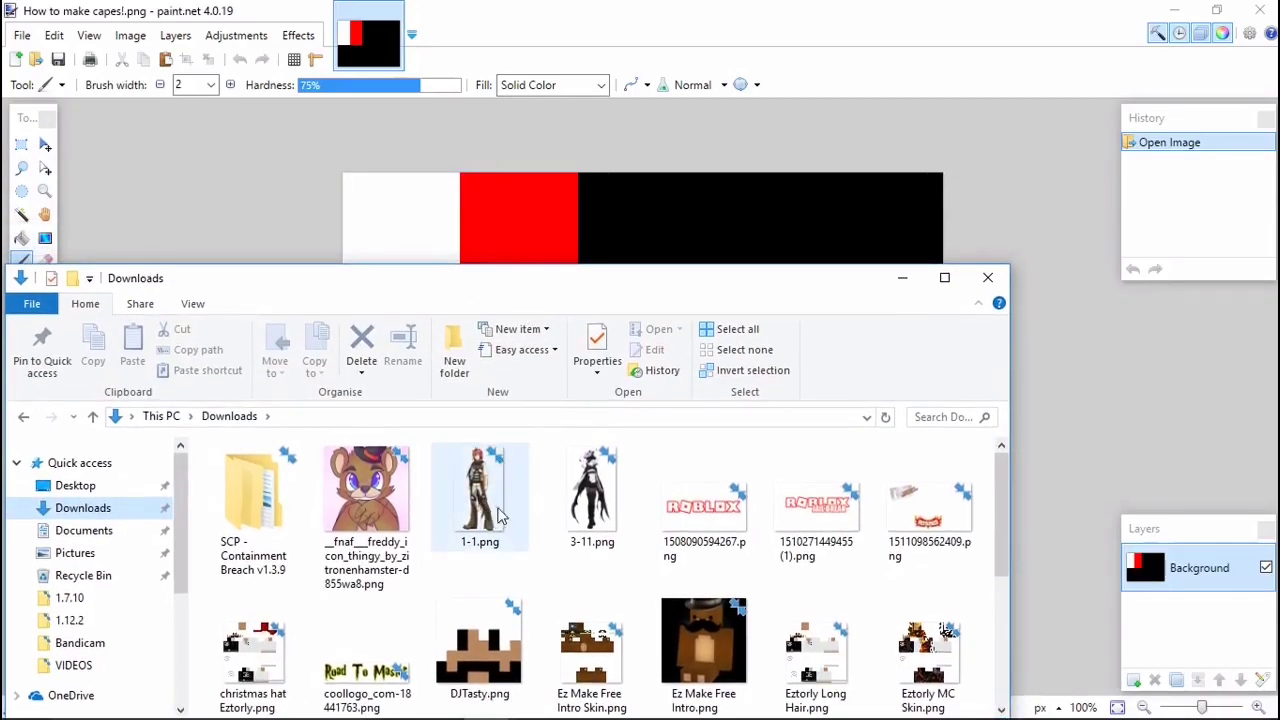
pyautogui.moveTo(528, 283); pyautogui.dragTo(528, 320)
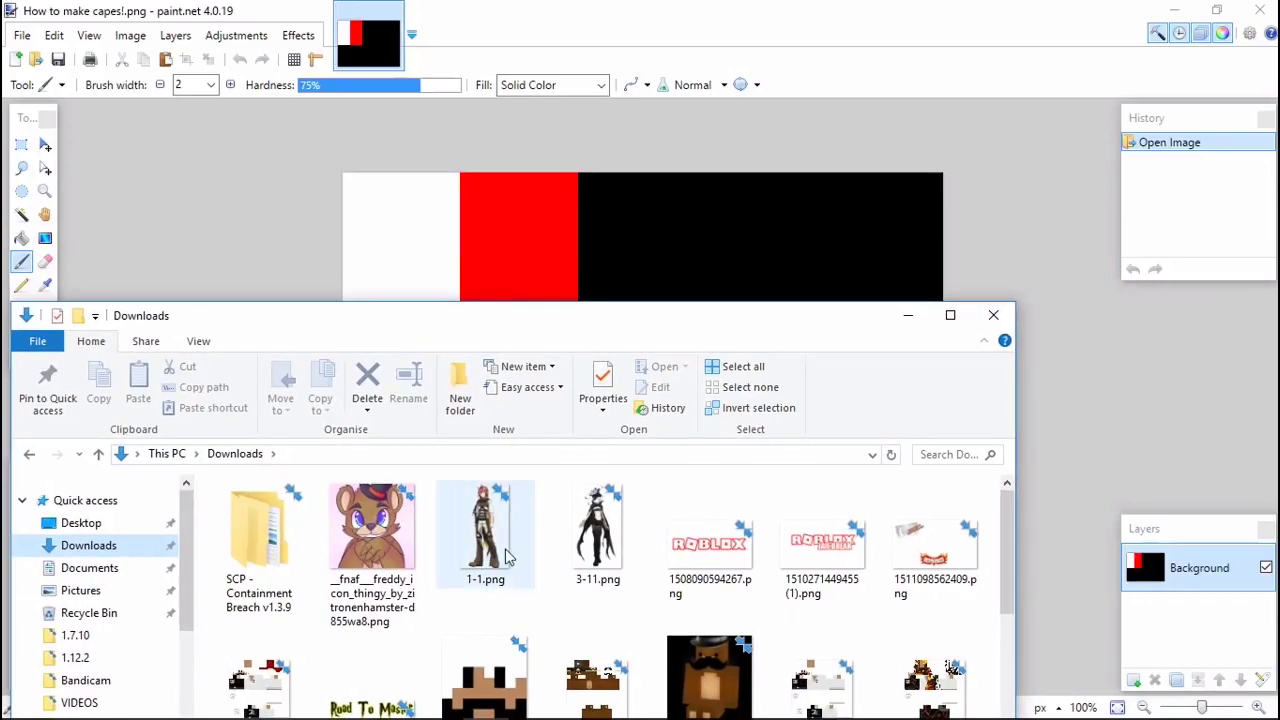
pyautogui.moveTo(489, 560)
pyautogui.mouseDown()
pyautogui.moveTo(391, 291)
pyautogui.moveTo(334, 246)
pyautogui.mouseUp()
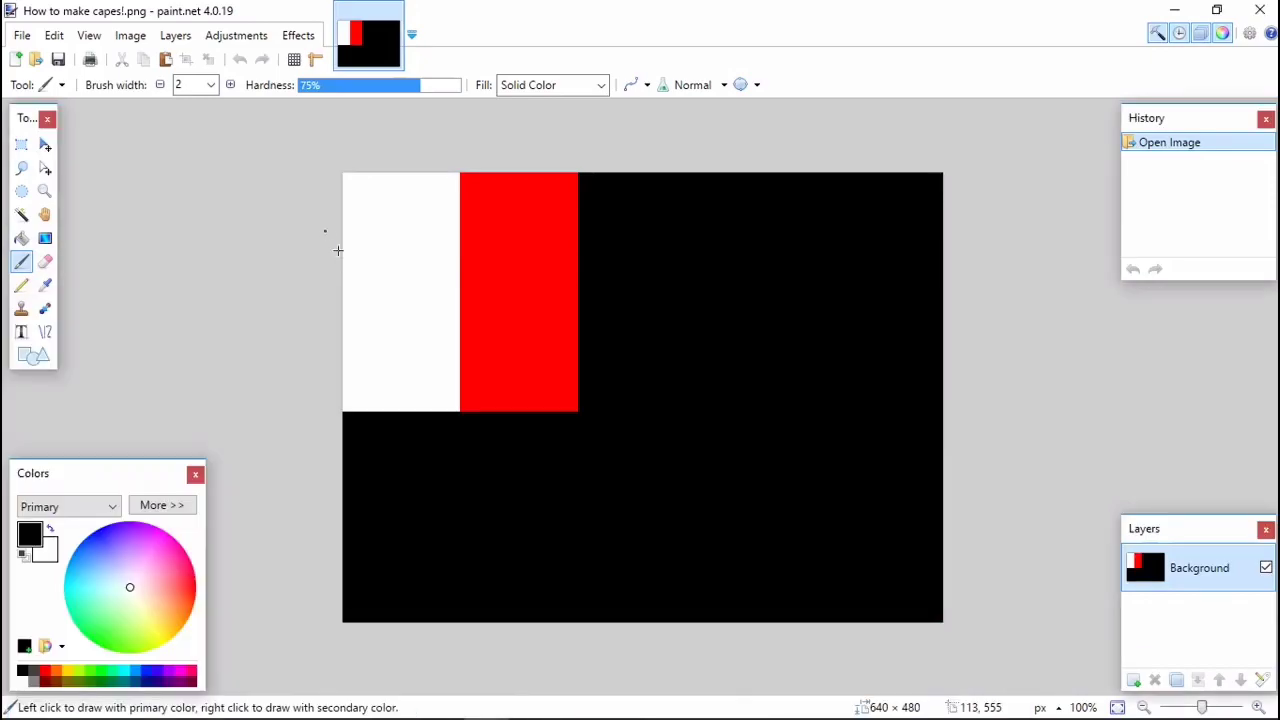
pyautogui.click(599, 437)
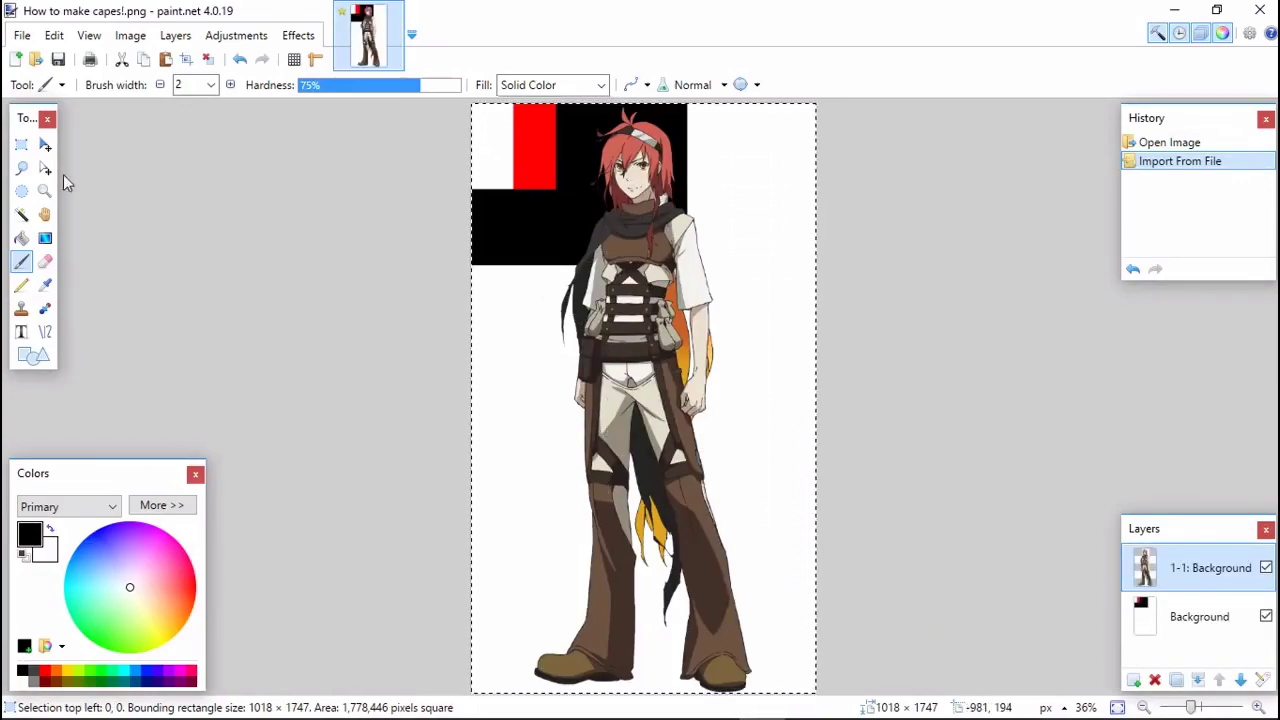
# - Scale the imported character down to about 354 × 441 pixels and set the canvas size to 640 × 480 pixels, anchored top left
pyautogui.click(45, 145)
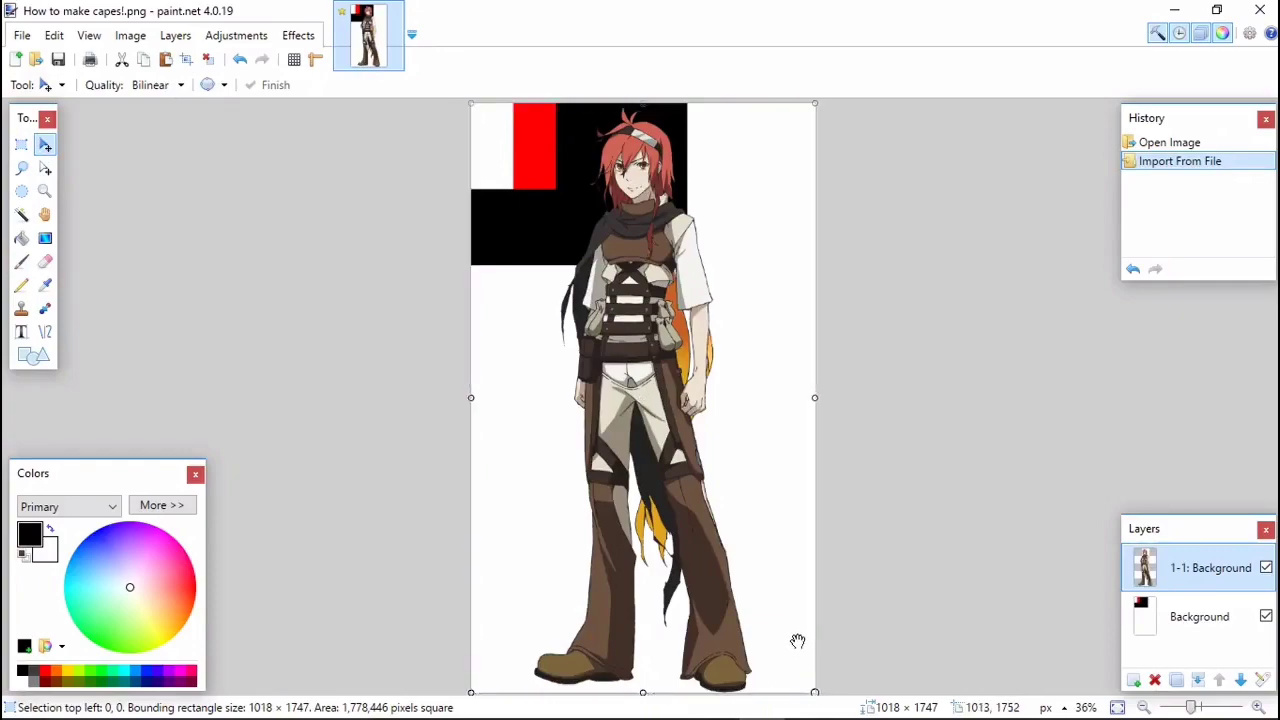
pyautogui.moveTo(813, 691); pyautogui.dragTo(590, 255)
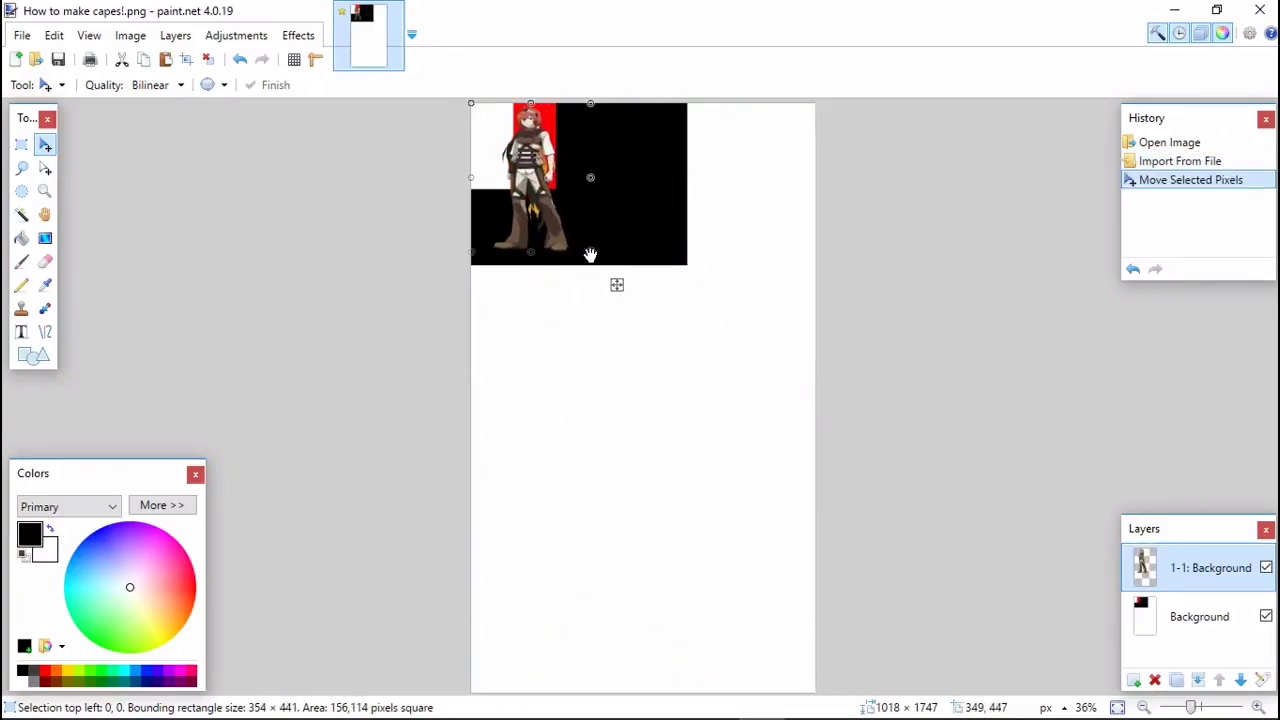
pyautogui.click(175, 40)
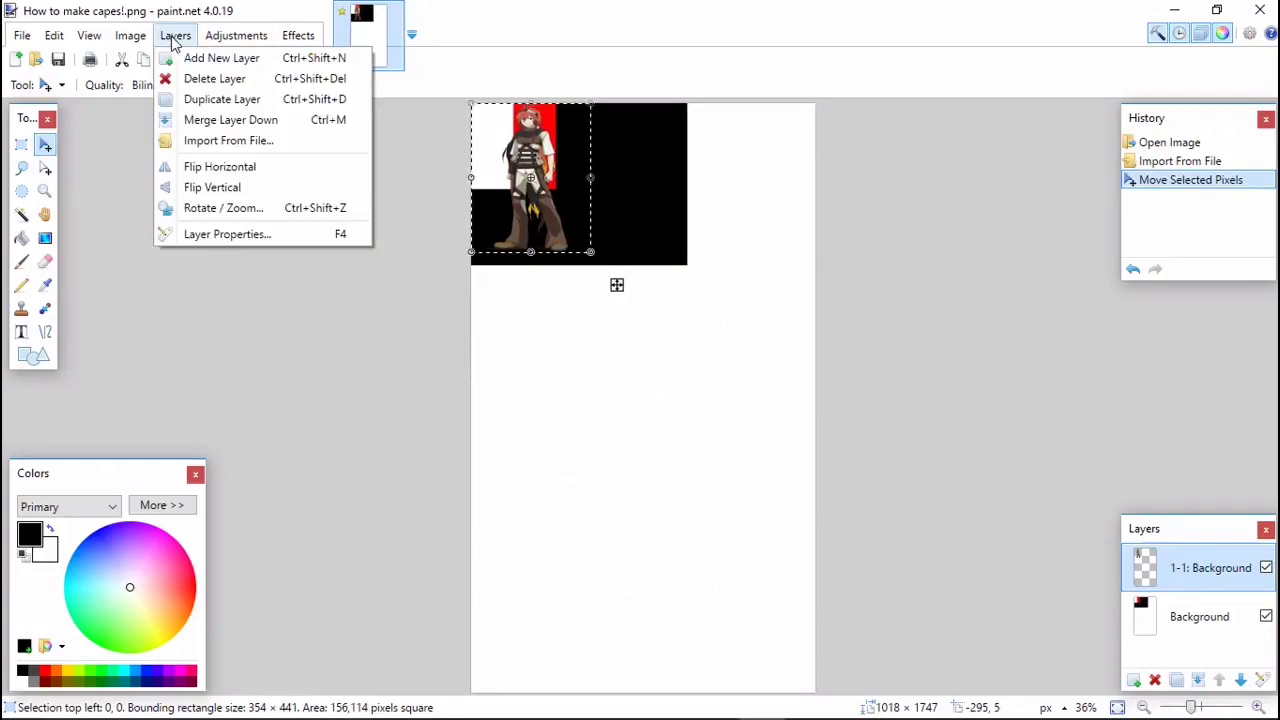
pyautogui.moveTo(140, 40)
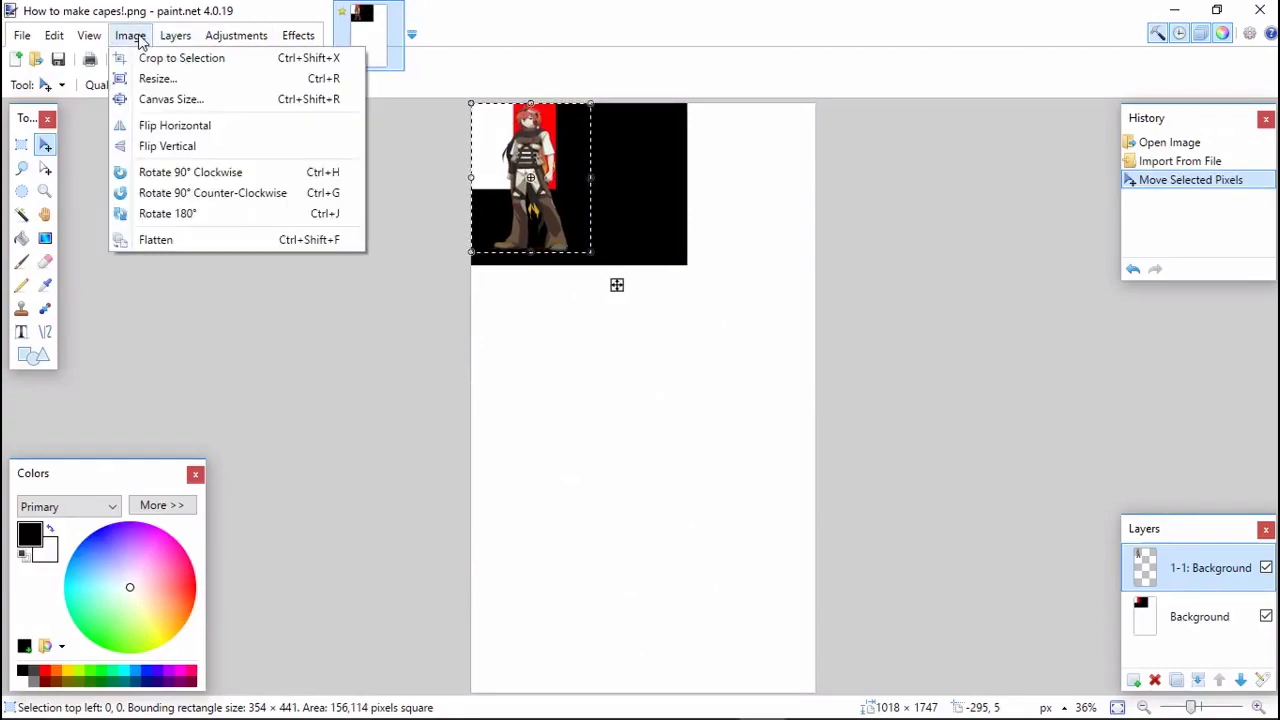
pyautogui.click(168, 100)
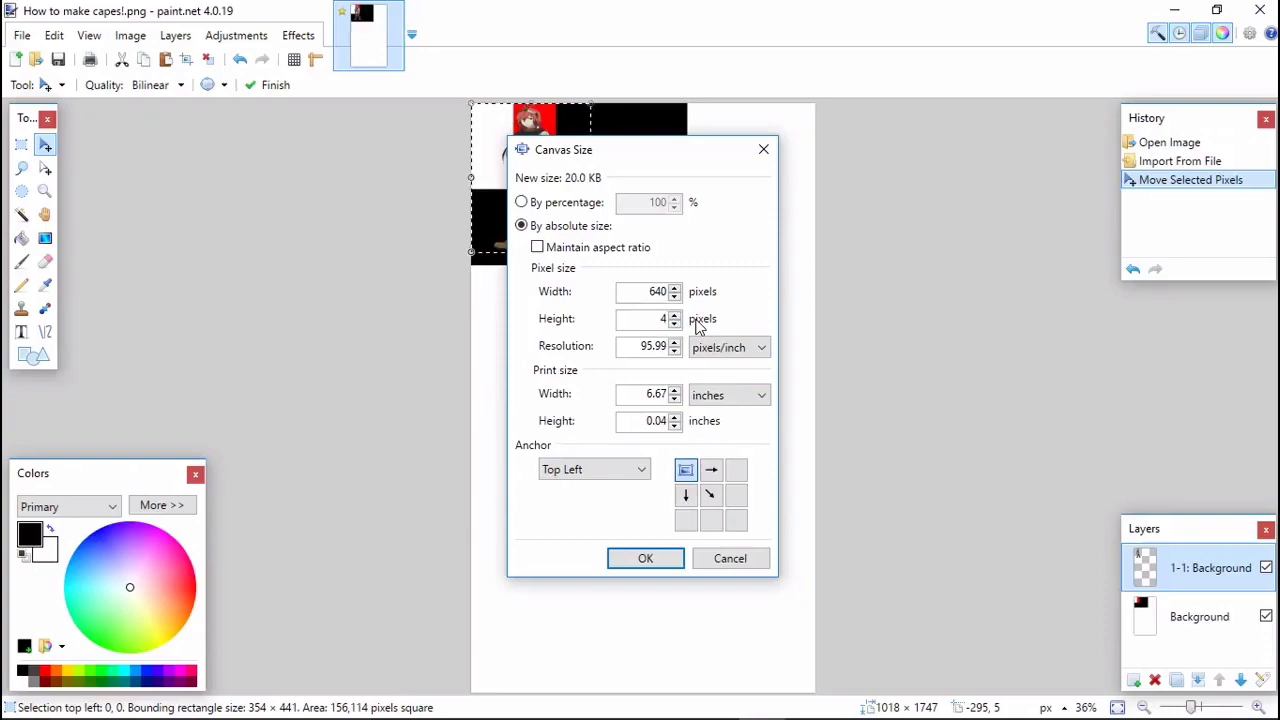
pyautogui.click(648, 559)
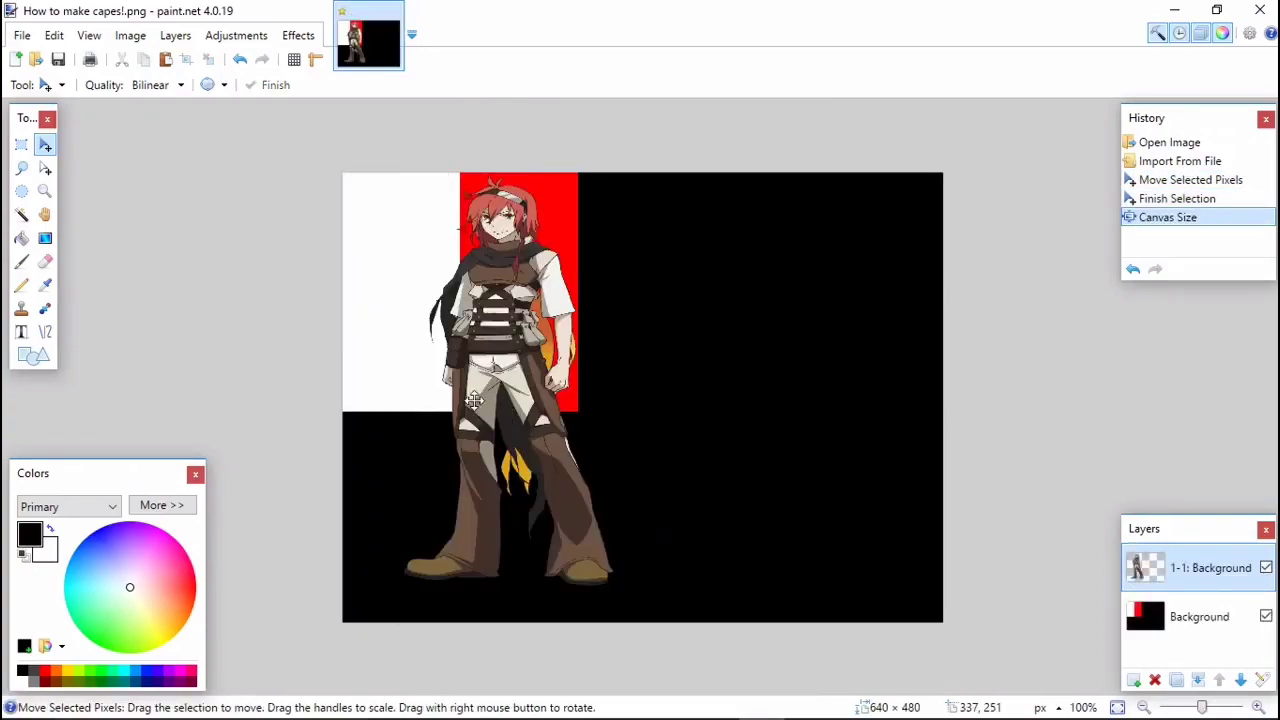
# - Shrink the whole 1-1 layer to about 278 × 258 pixels, fit the character inside the white cape panel, and deselect
pyautogui.hotkey('ctrl', 'a')
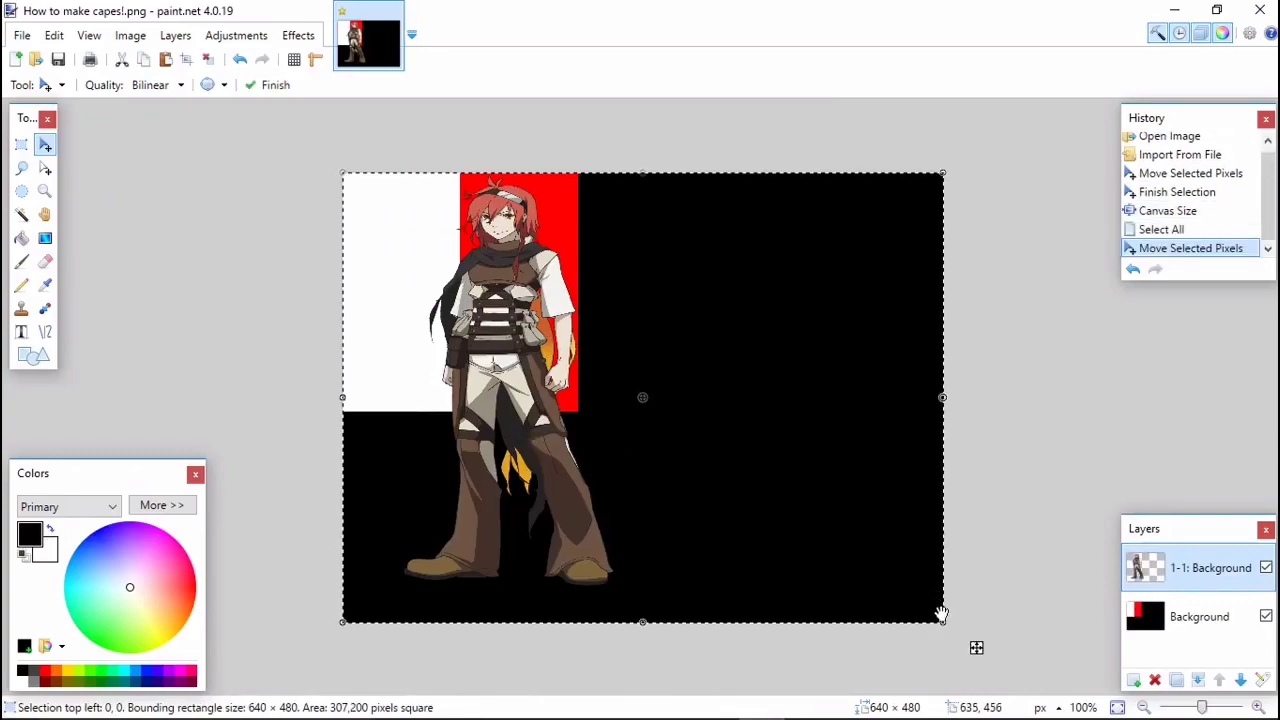
pyautogui.moveTo(942, 619); pyautogui.dragTo(746, 568)
pyautogui.moveTo(894, 640); pyautogui.dragTo(605, 419)
pyautogui.moveTo(489, 340); pyautogui.dragTo(486, 347)
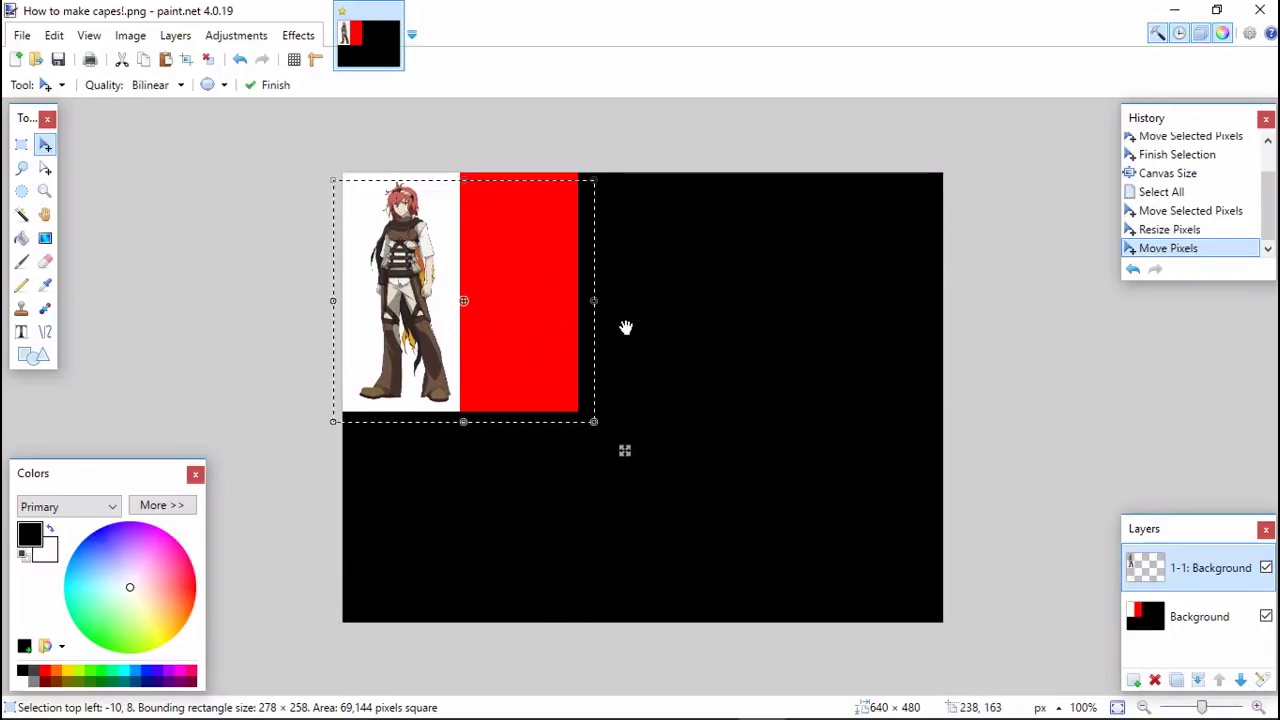
pyautogui.hotkey('ctrl', 'd')
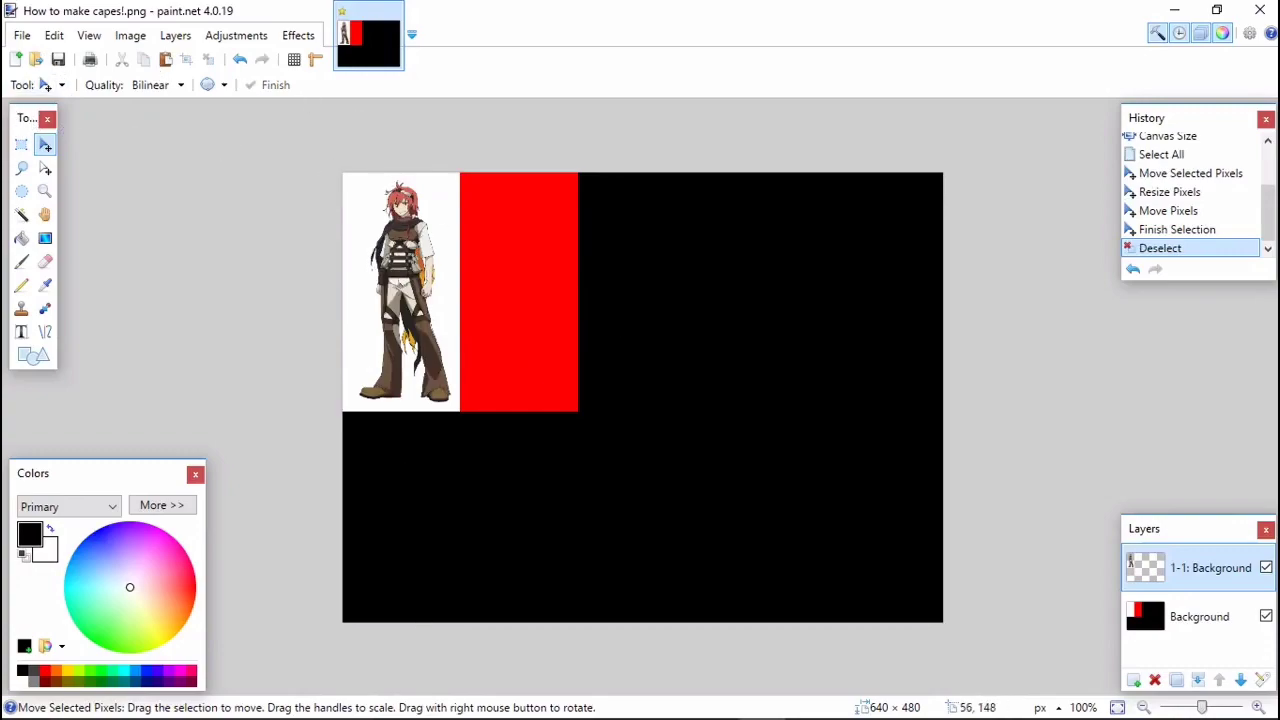
# - Import 3-11.png as a new layer, scale it to about 155 × 253 pixels over the red cape panel, and deselect
pyautogui.click(485, 703)
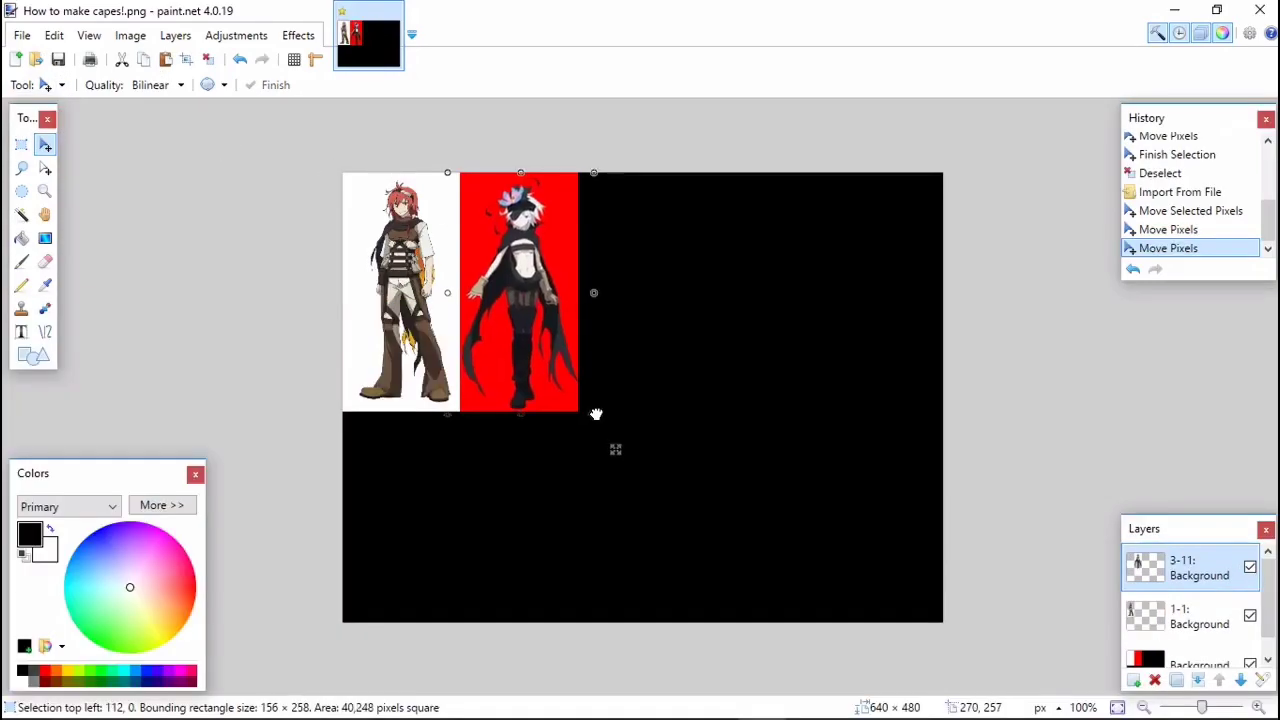
pyautogui.moveTo(594, 414); pyautogui.dragTo(591, 403)
pyautogui.moveTo(511, 288)
pyautogui.mouseDown()
pyautogui.moveTo(509, 277)
pyautogui.moveTo(516, 285)
pyautogui.mouseUp()
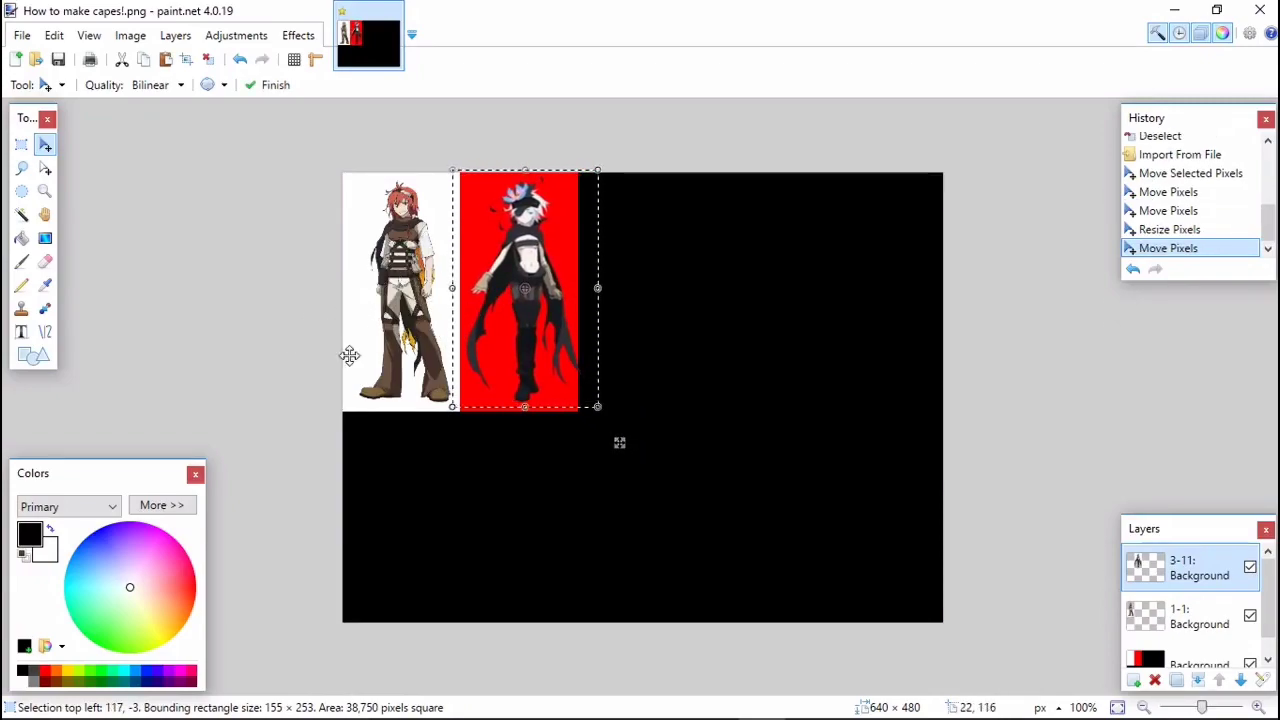
pyautogui.hotkey('ctrl', 'd')
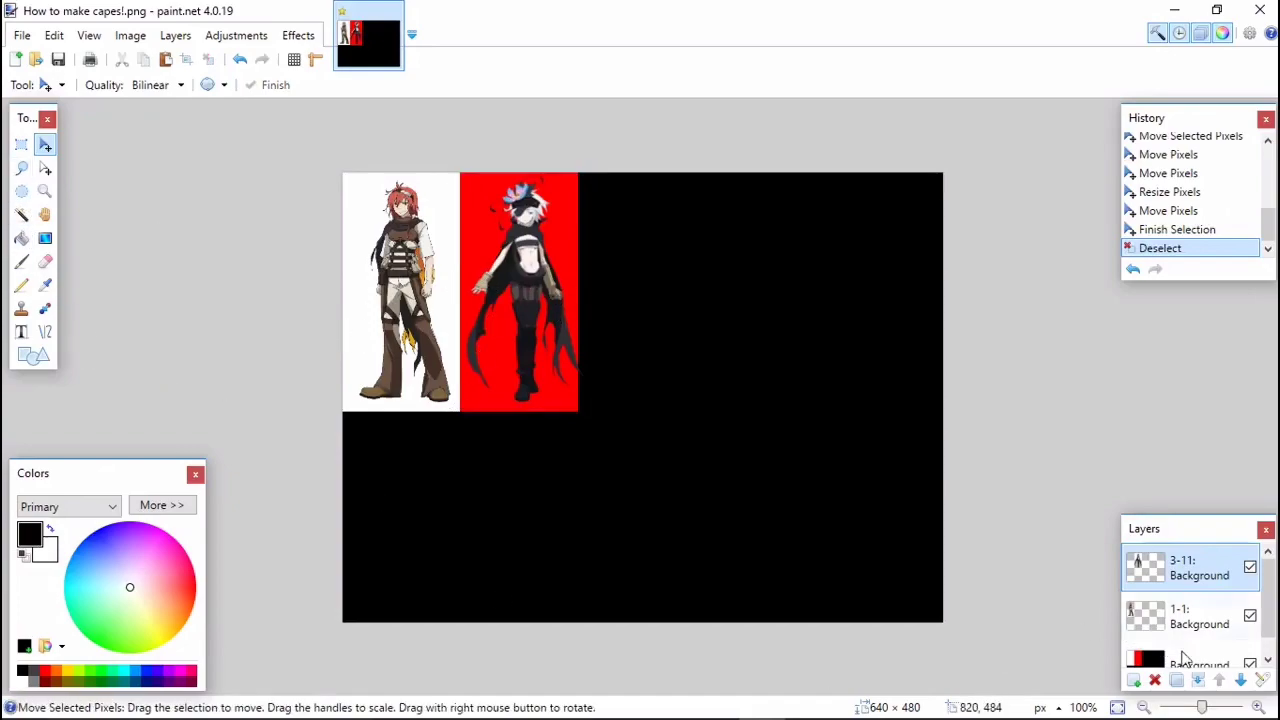
# - Fill the red cape panel on the Background layer with white using the Paint Bucket
pyautogui.scroll(-1, 1190, 630)
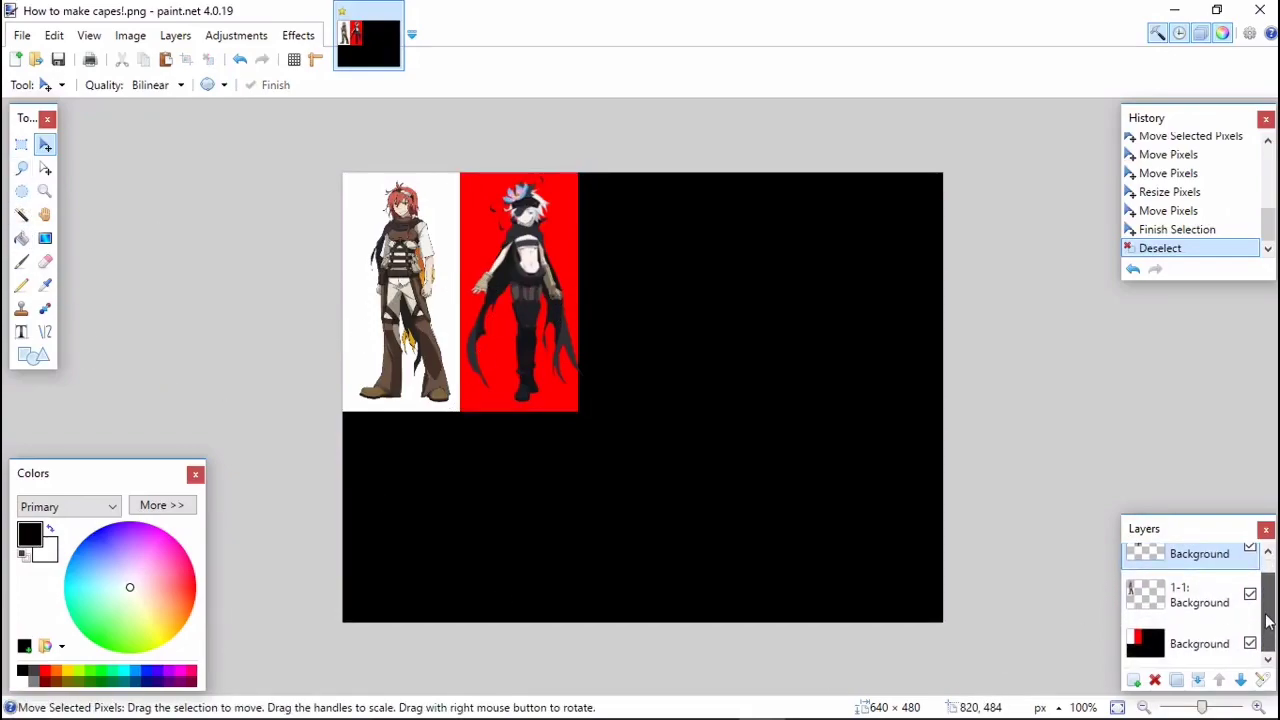
pyautogui.click(1181, 646)
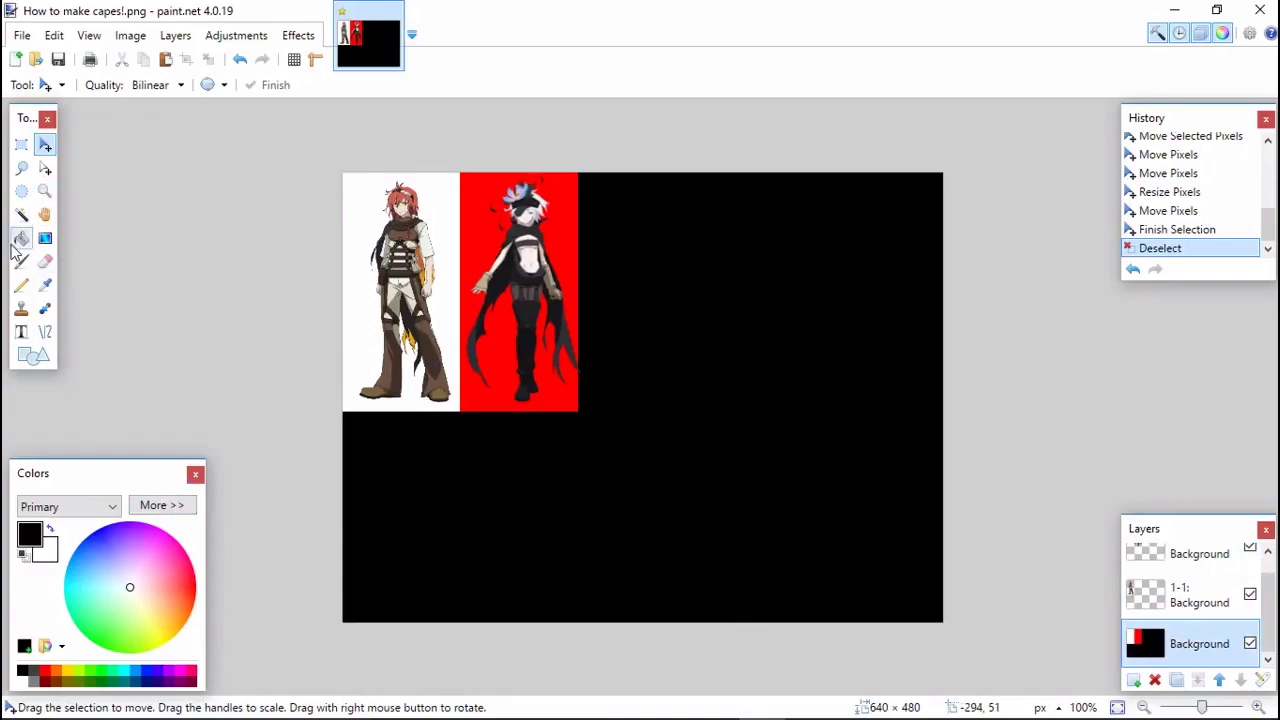
pyautogui.click(21, 239)
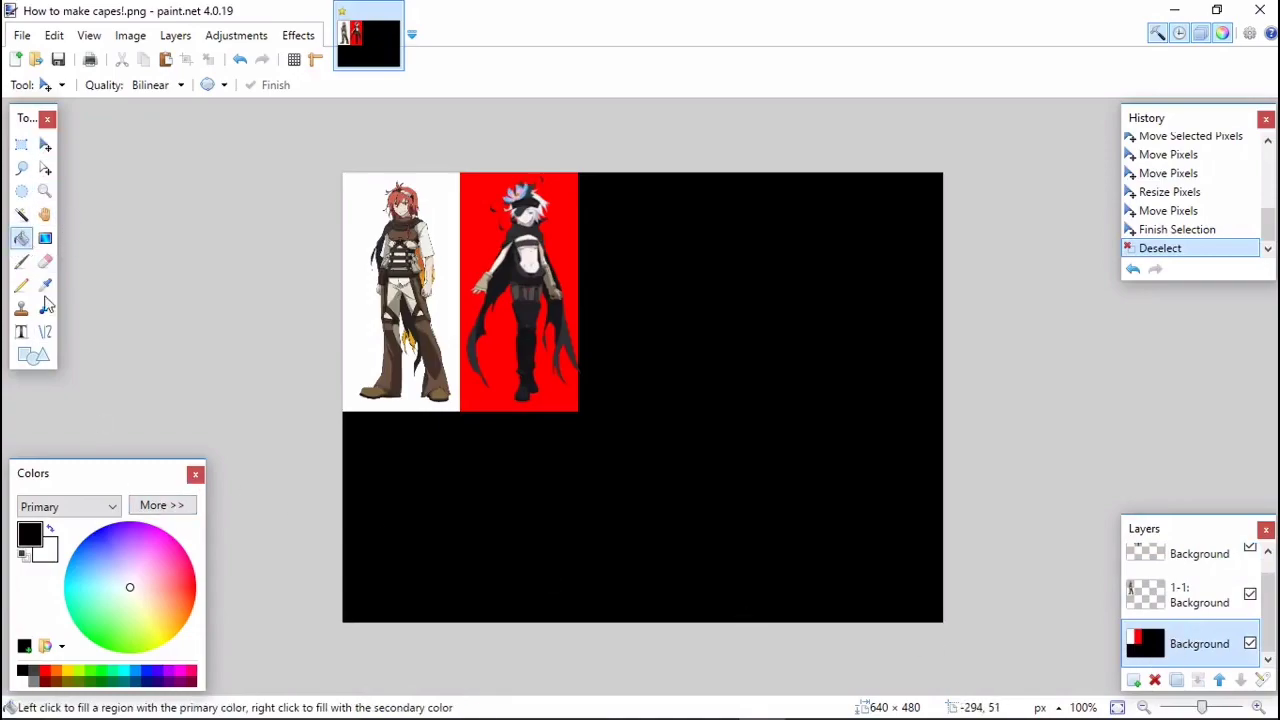
pyautogui.click(483, 390)
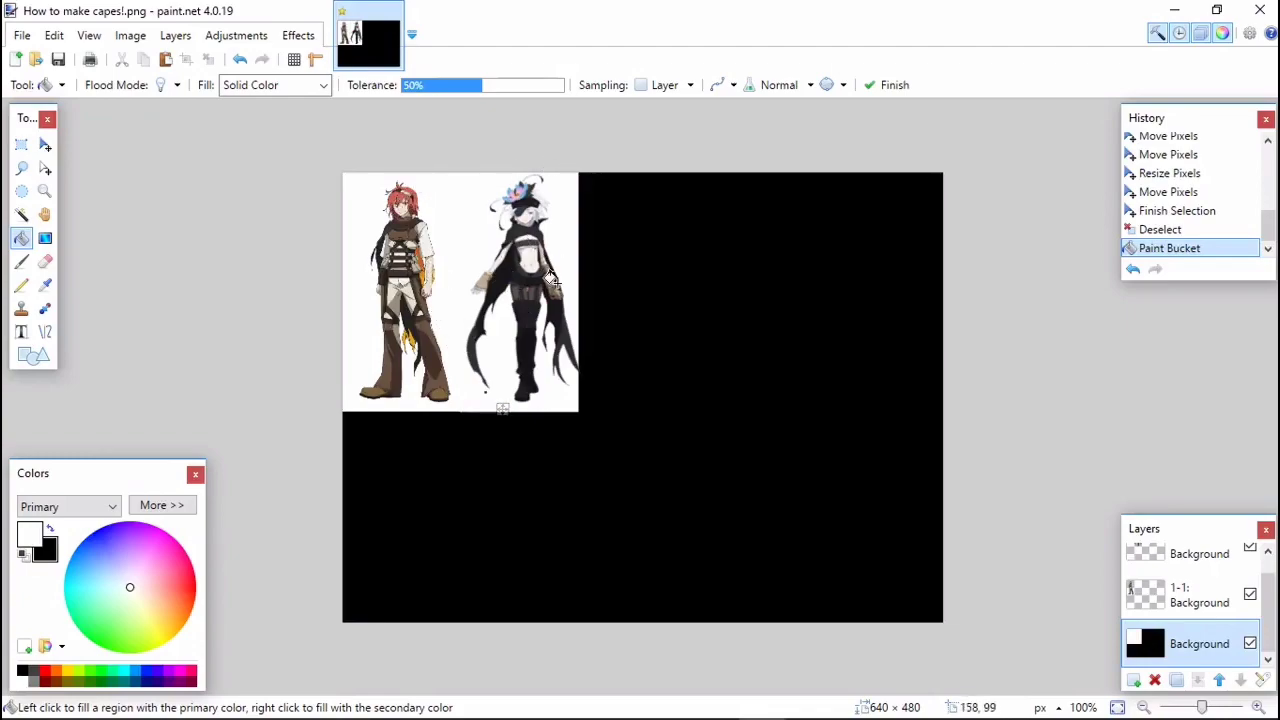
# - Save the cape image in the Downloads folder as a PNG named wjdawf.png
pyautogui.click(22, 35)
pyautogui.click(94, 188)
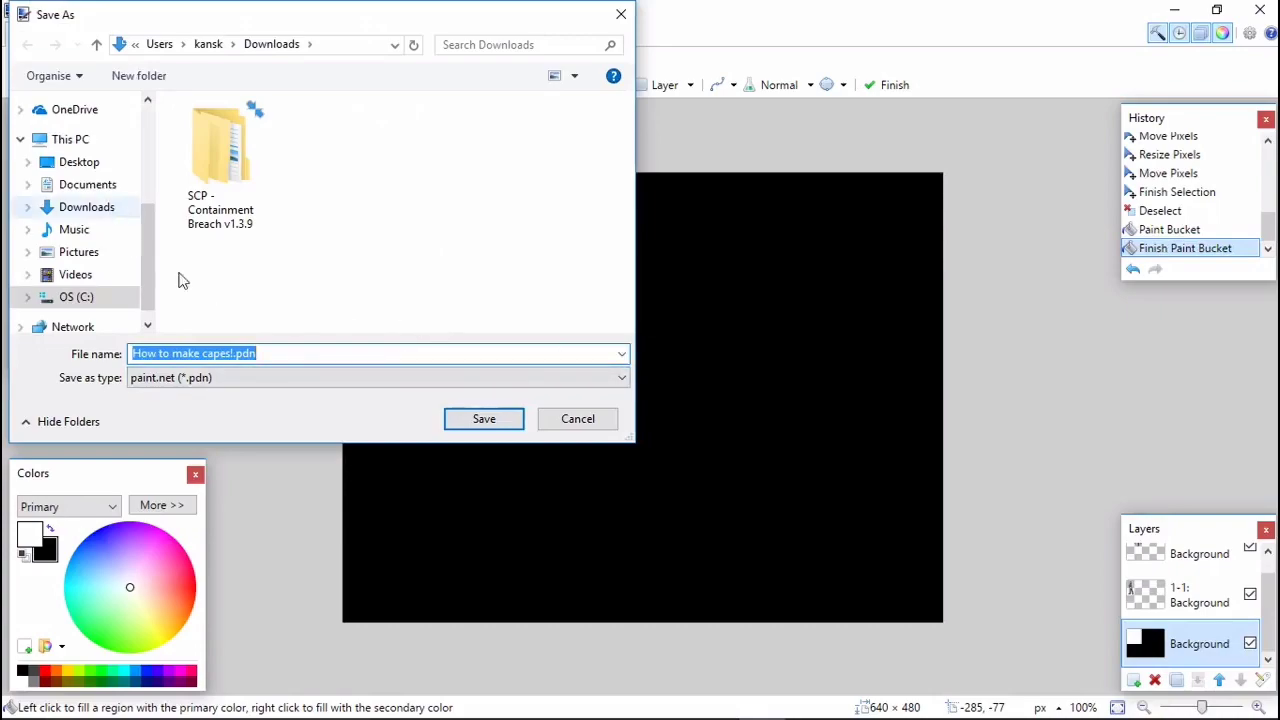
pyautogui.click(282, 378)
pyautogui.click(280, 378)
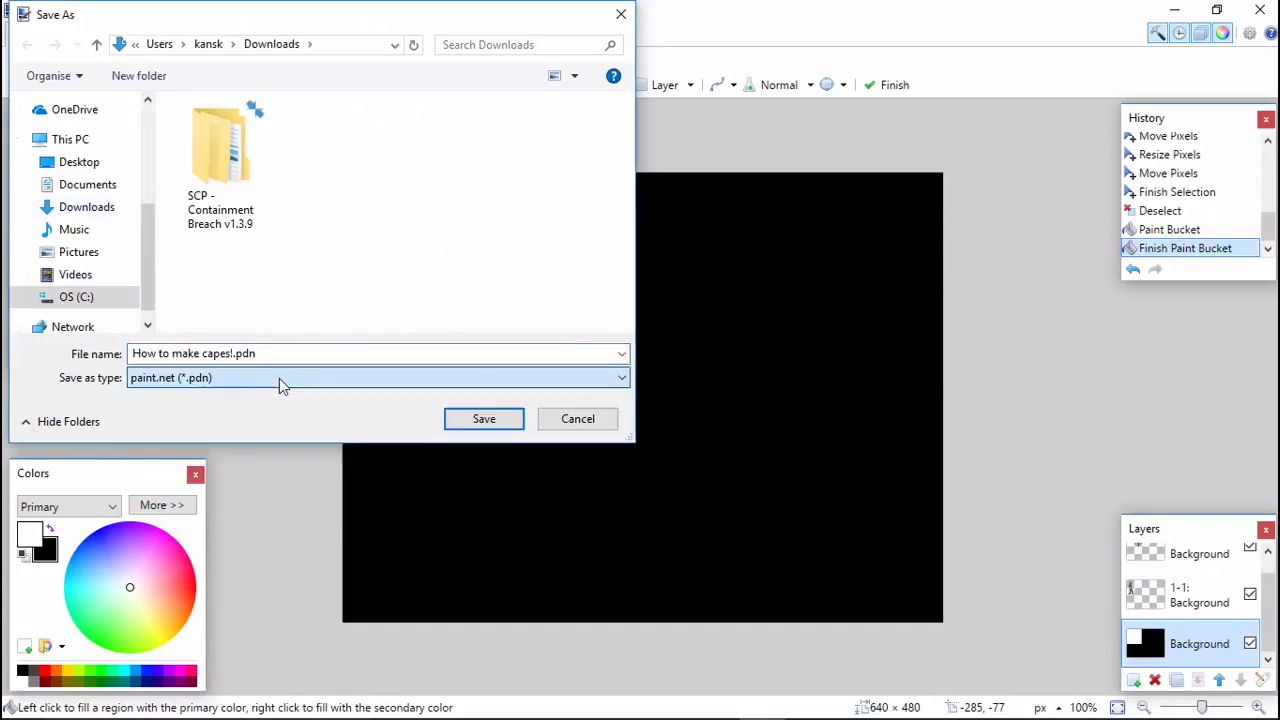
pyautogui.click(192, 380)
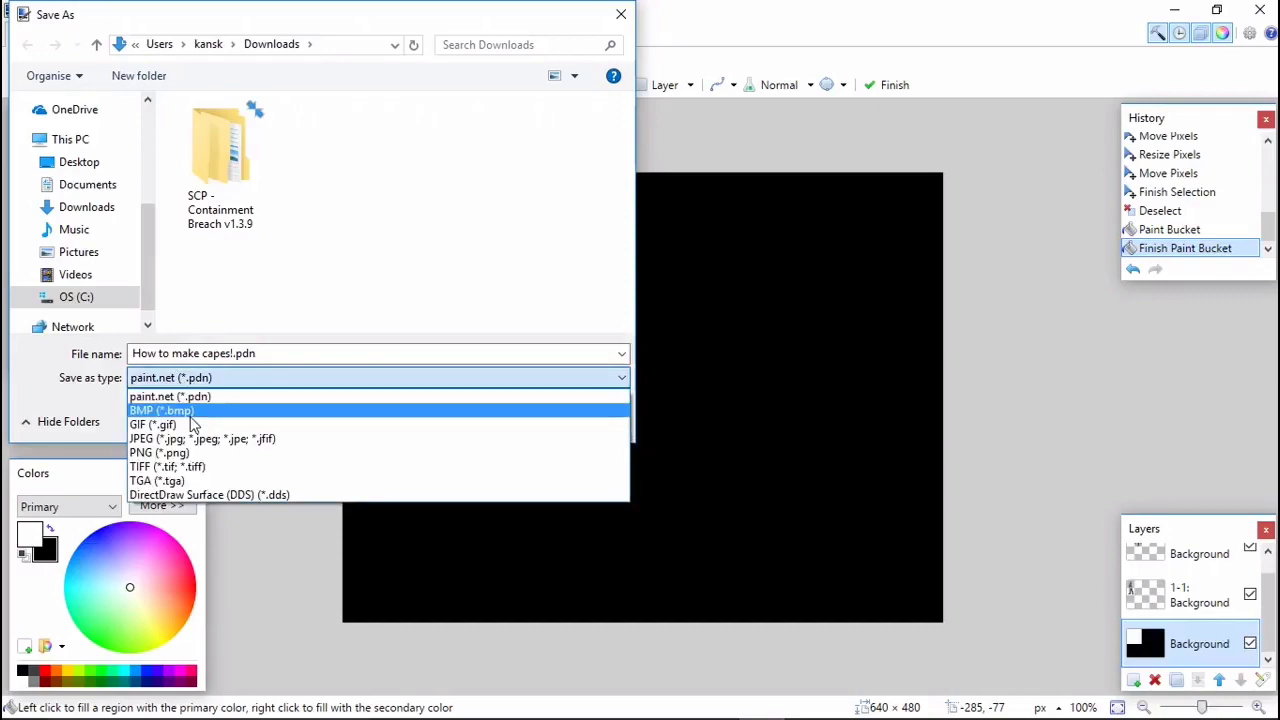
pyautogui.click(181, 452)
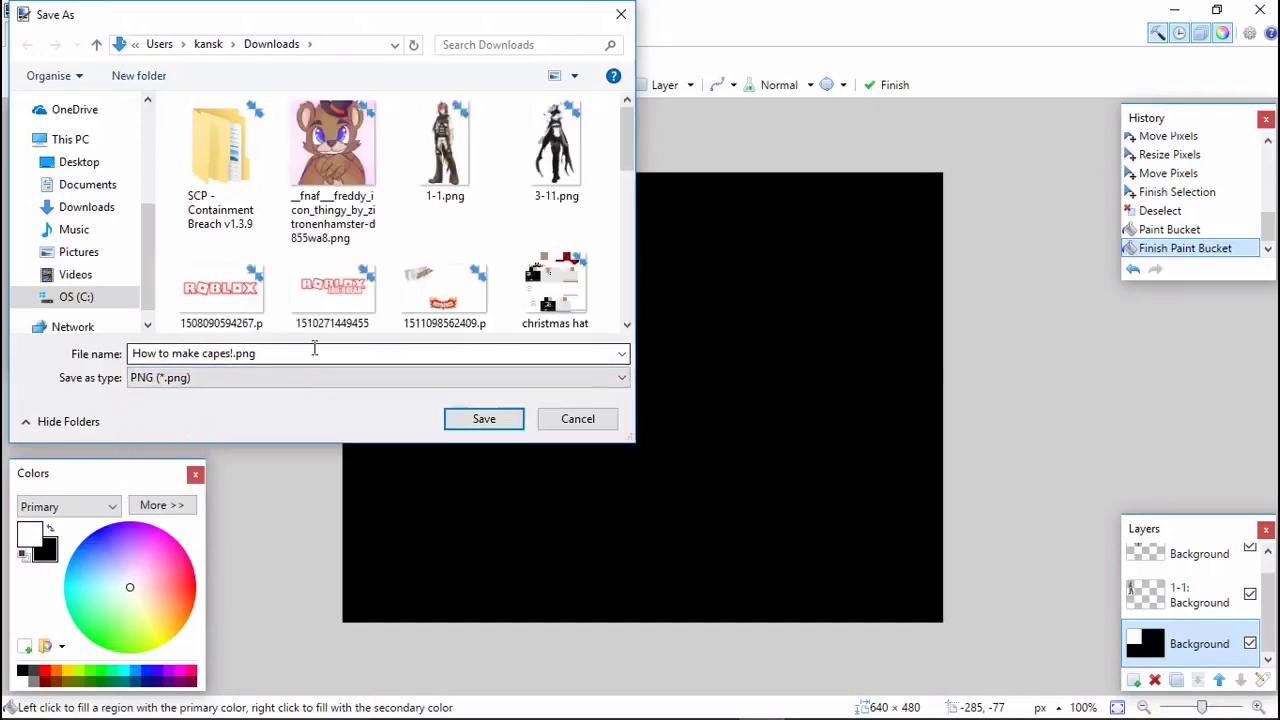
pyautogui.moveTo(290, 358); pyautogui.dragTo(62, 355)
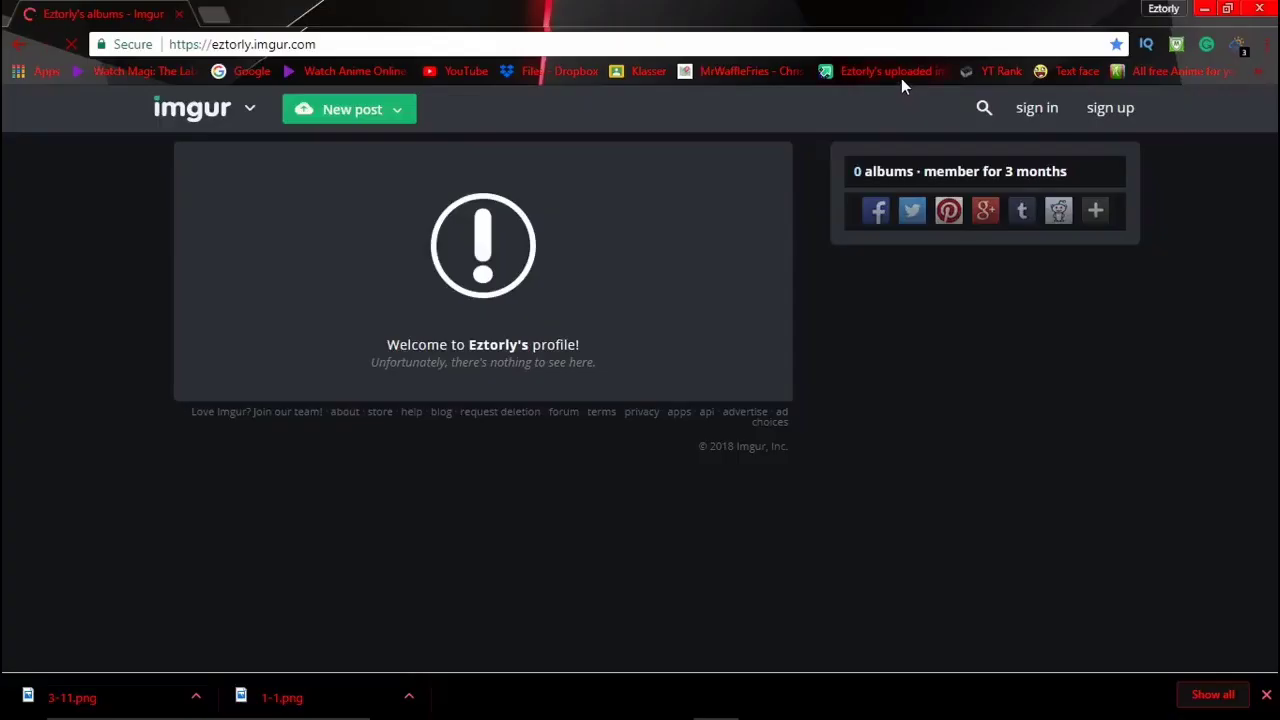
# - Sign in to Imgur in the browser and upload wjdawf.png from the Downloads folder to the account's images
pyautogui.click(901, 78)
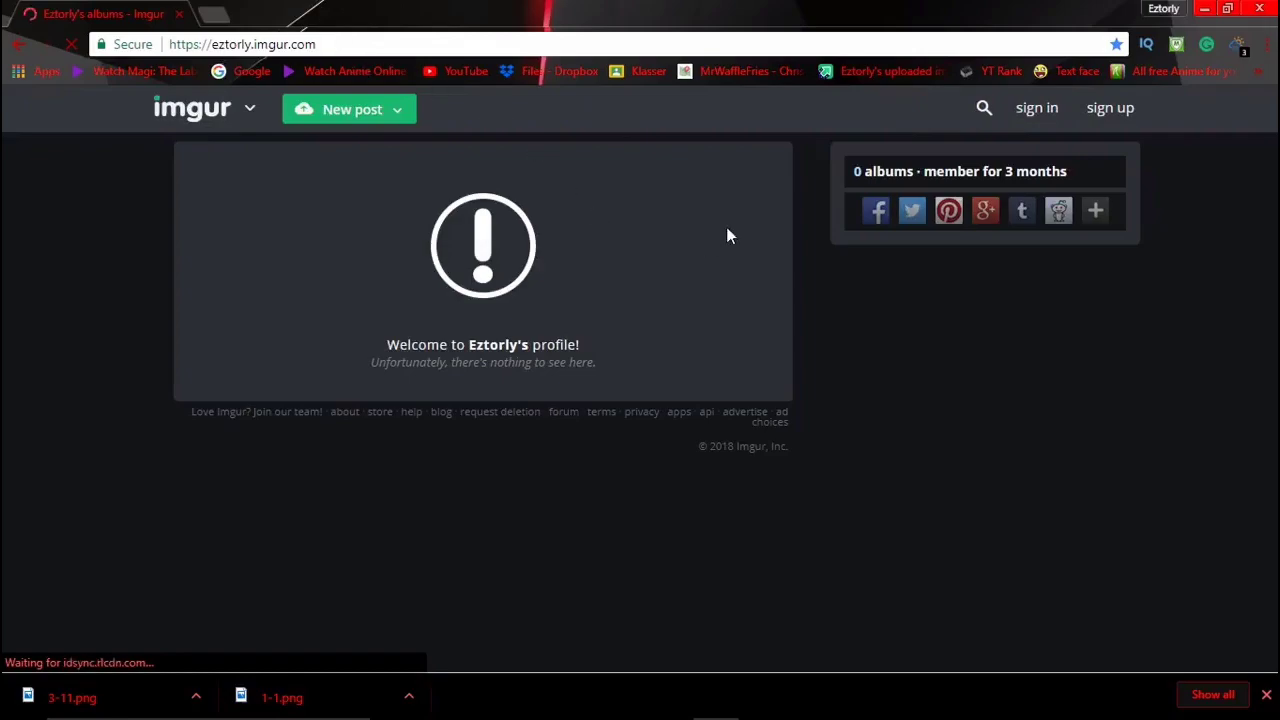
pyautogui.click(1040, 110)
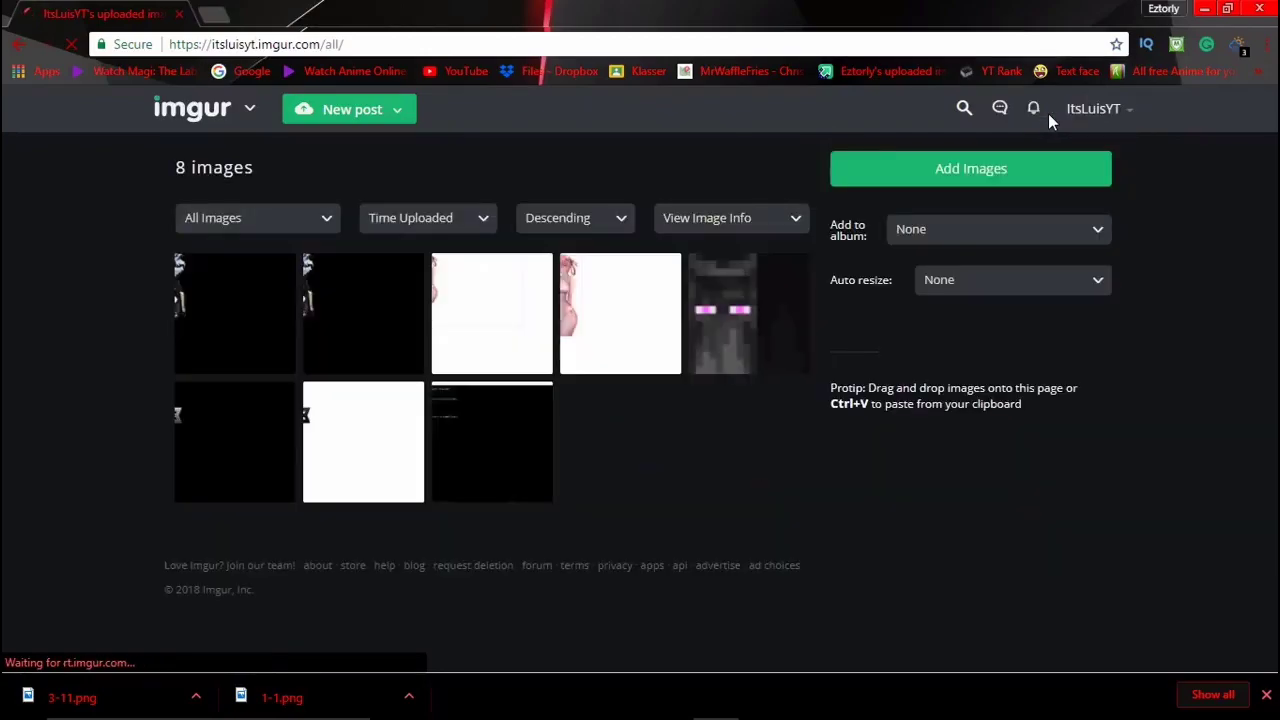
pyautogui.click(1038, 174)
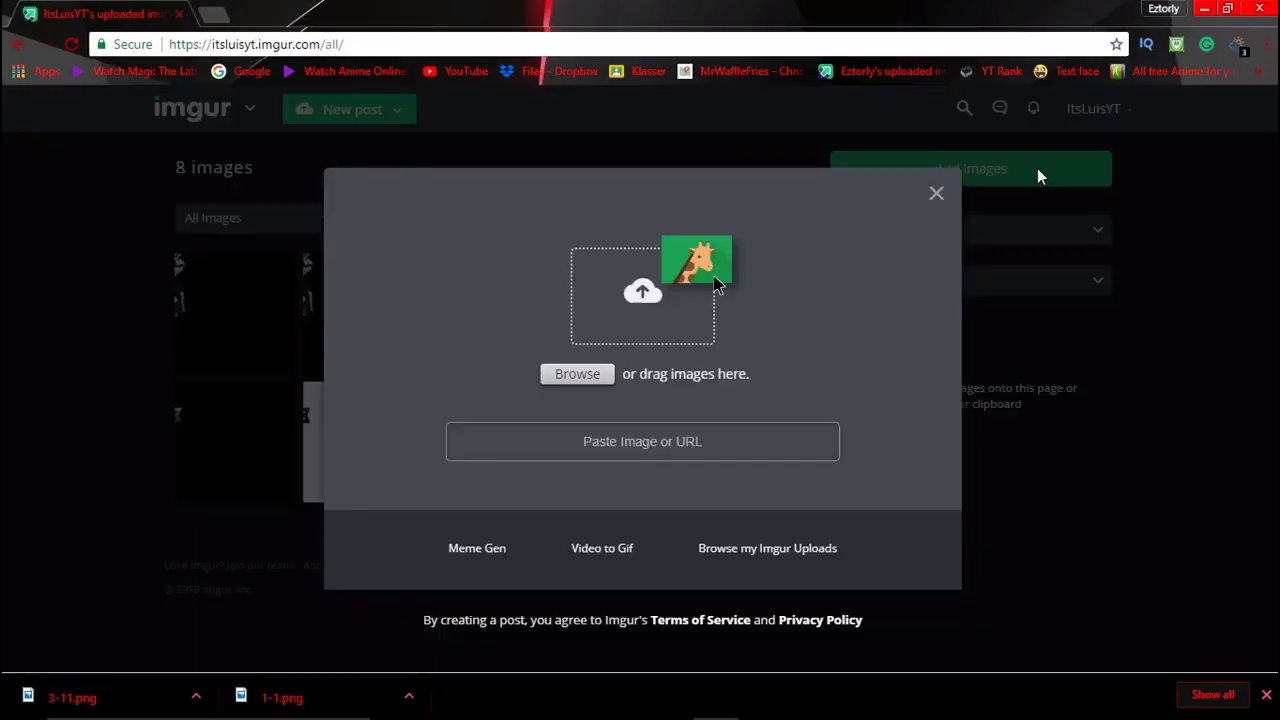
pyautogui.press('super+e')
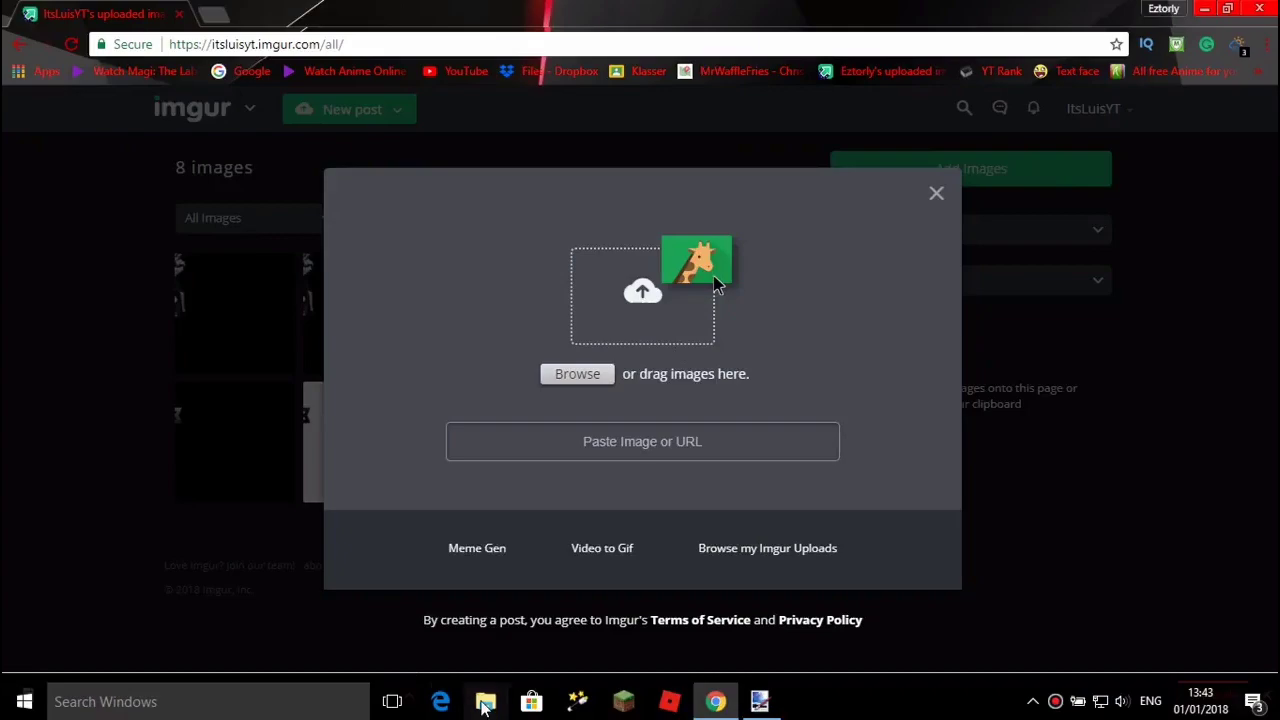
pyautogui.click(485, 703)
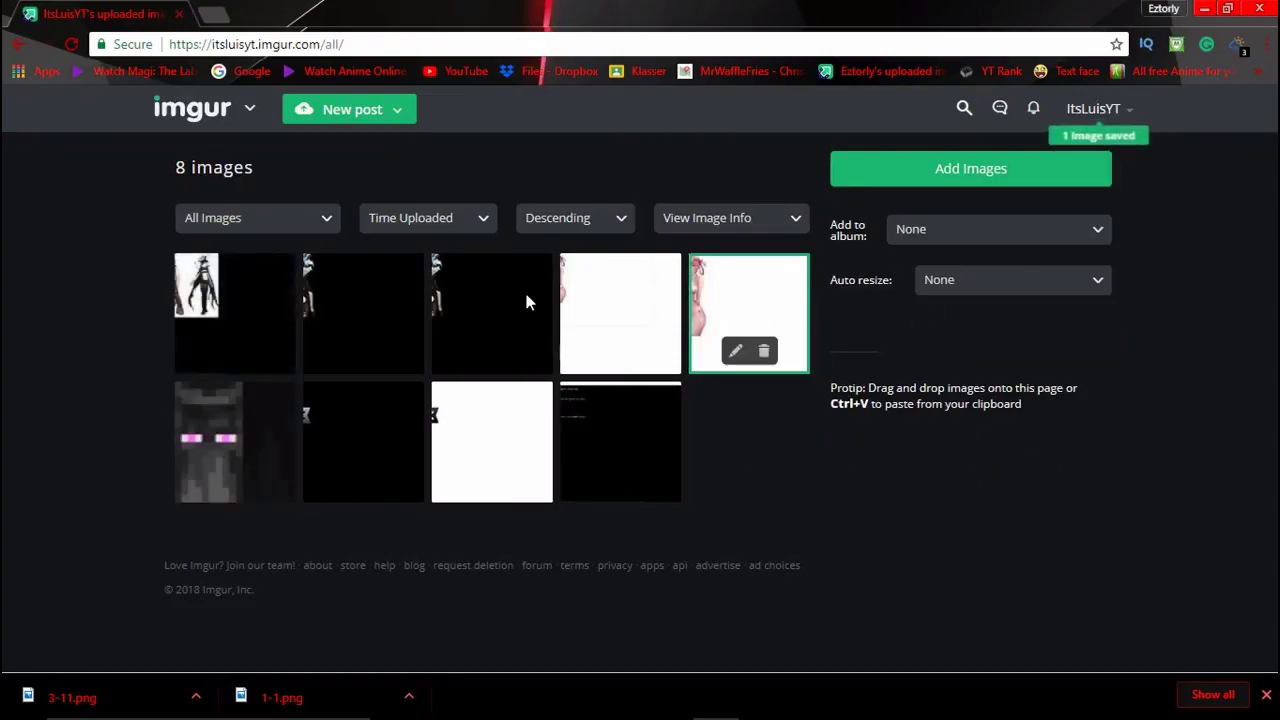
# - Open the uploaded cape image on Imgur, copy its direct link, and close the image details
pyautogui.click(233, 283)
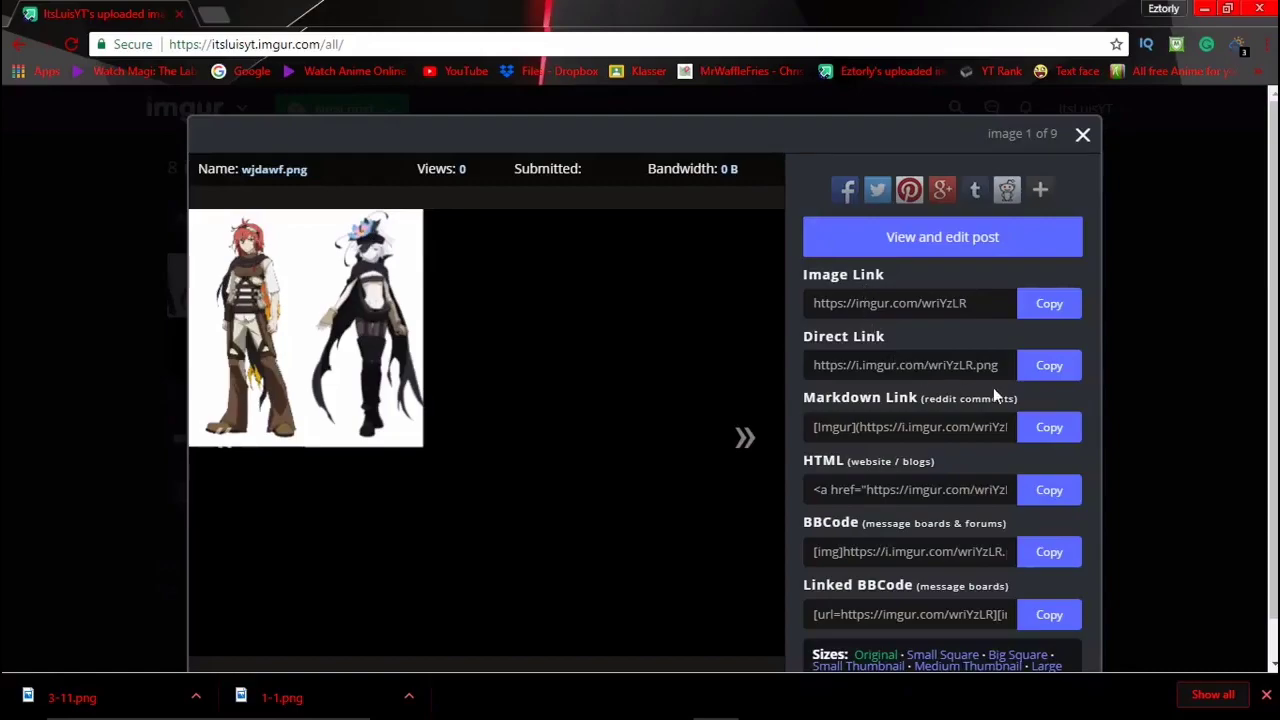
pyautogui.click(1047, 368)
pyautogui.click(1082, 136)
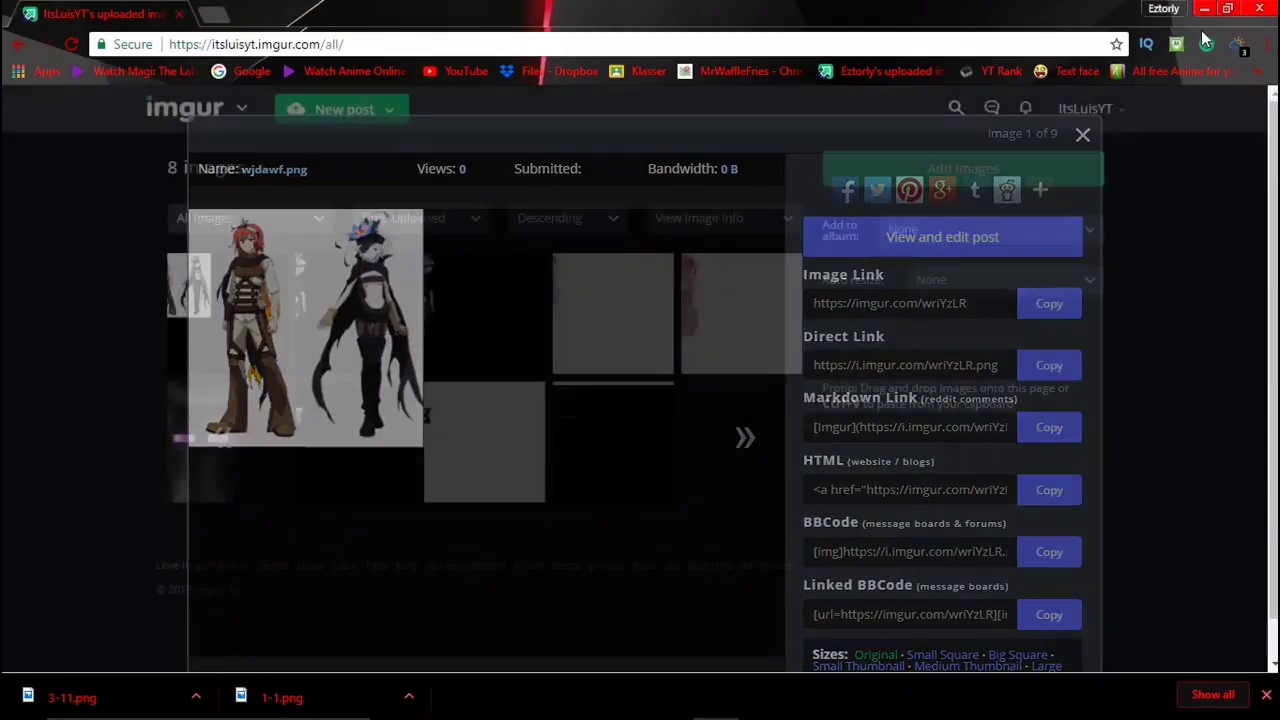
# - Minimize the browser and close the Downloads folder window
pyautogui.click(1204, 8)
pyautogui.moveTo(700, 142); pyautogui.dragTo(790, 140)
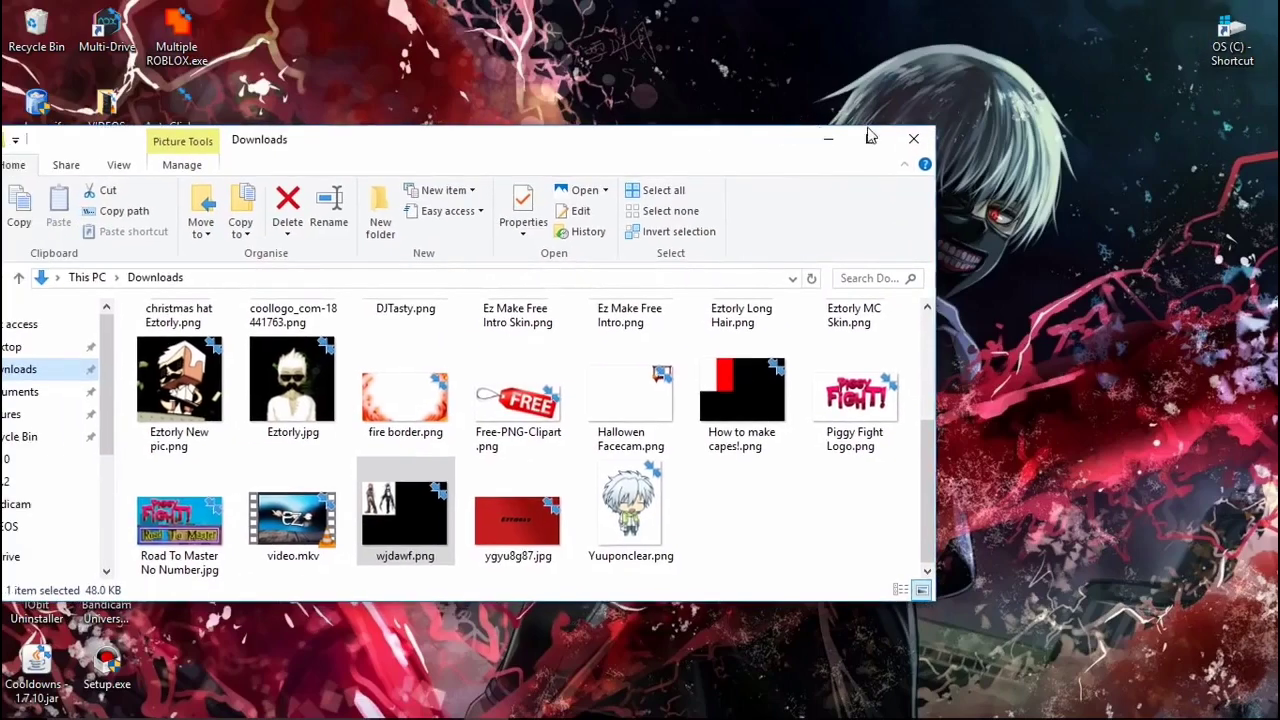
pyautogui.click(908, 140)
# - Switch to Minecraft and replace the custom cape URL with the copied Imgur direct link, applying it
pyautogui.moveTo(787, 697)
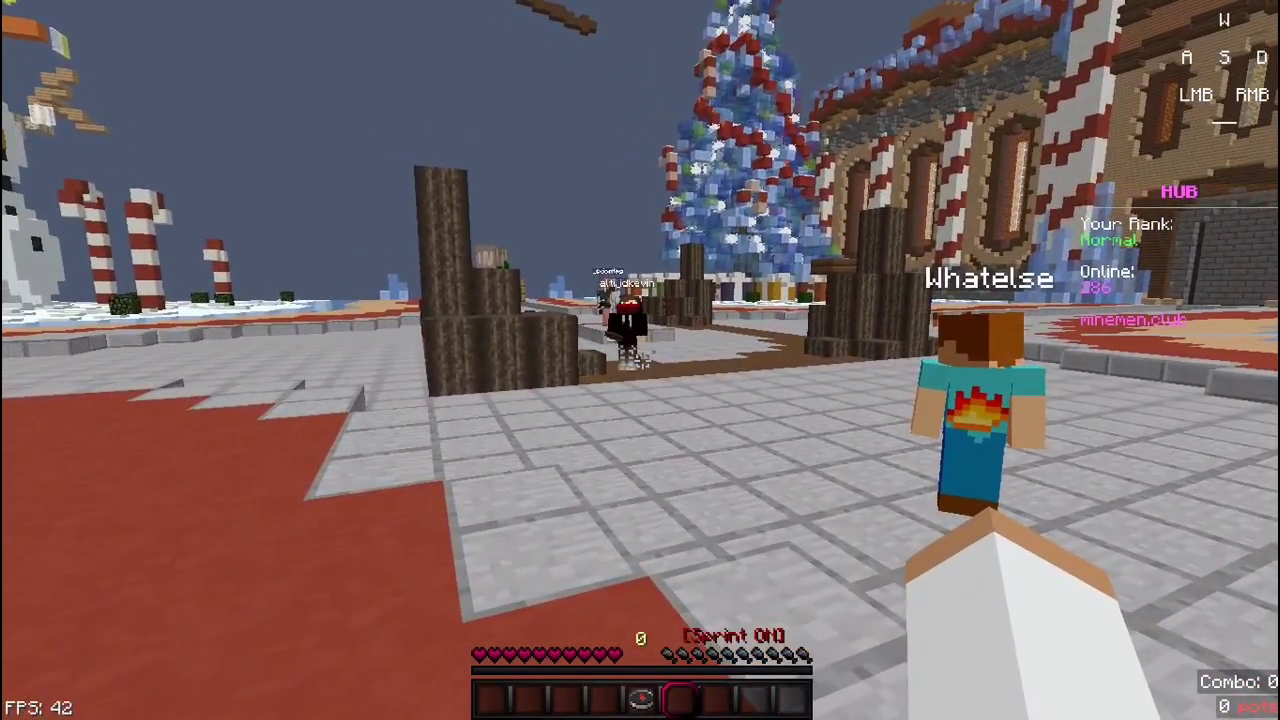
pyautogui.press('c')
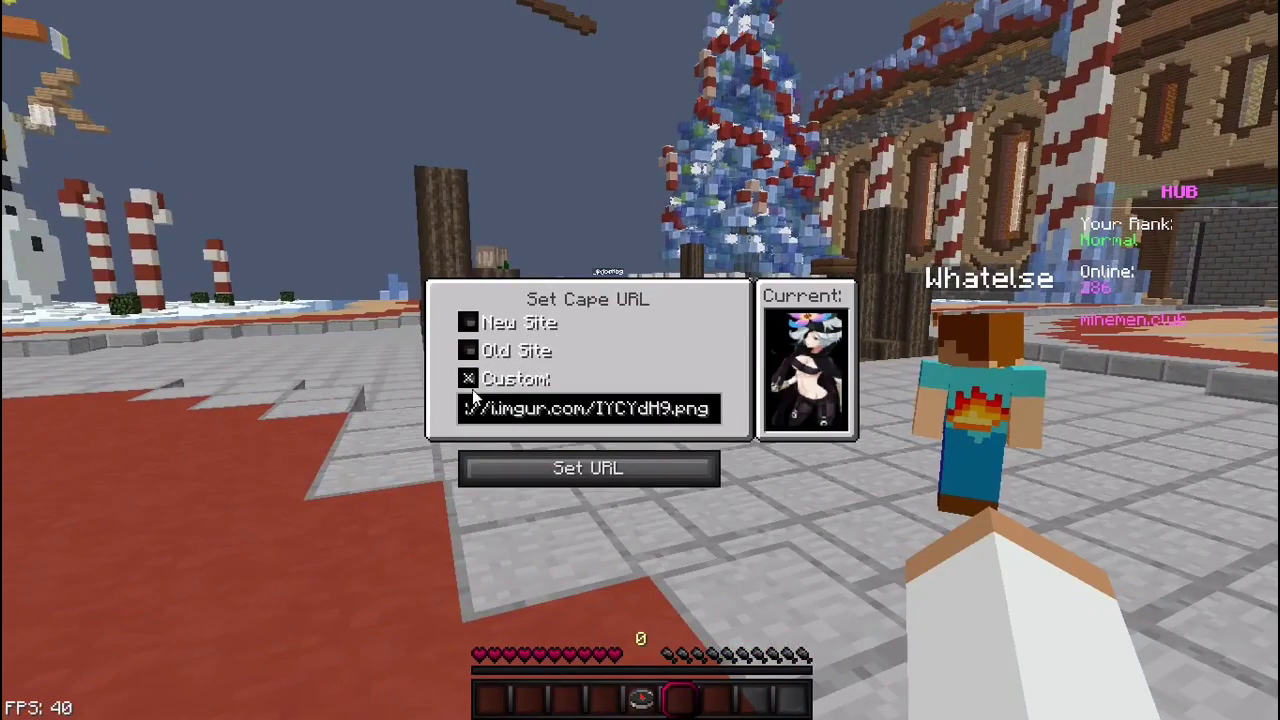
pyautogui.hotkey('ctrl', 'a')
pyautogui.press('BackSpace')
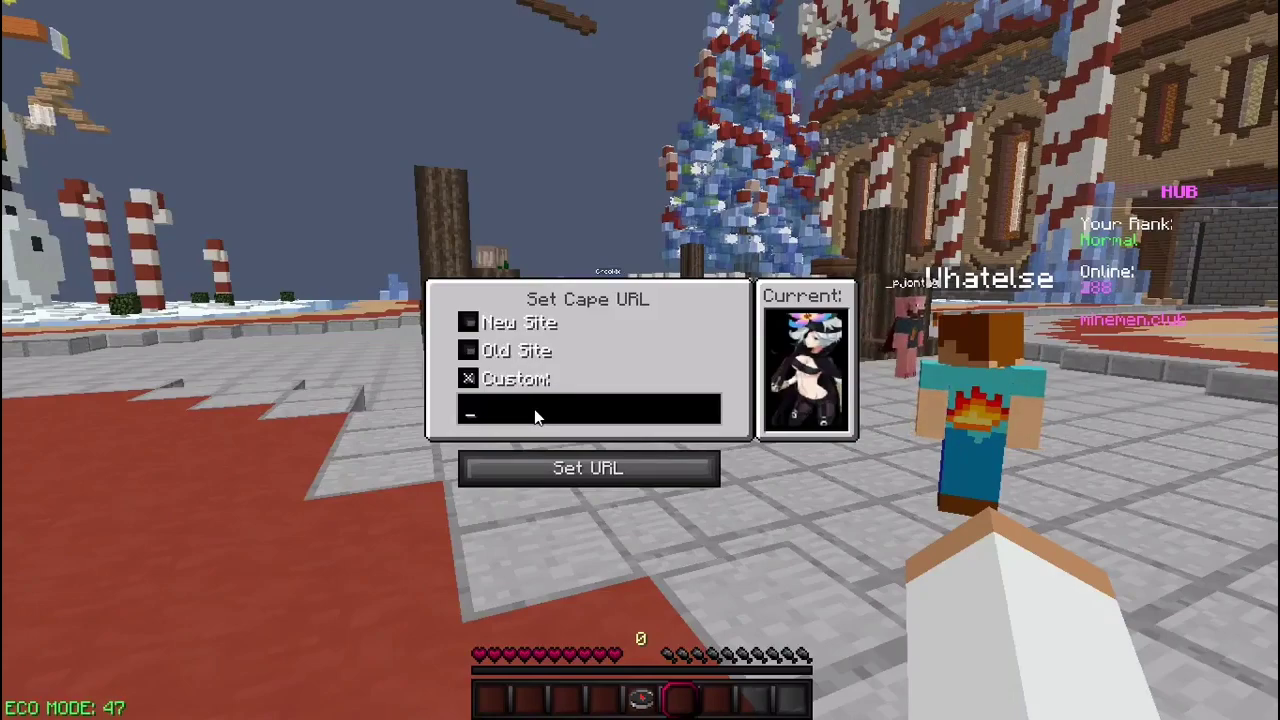
pyautogui.click(586, 470)
# - Examine the new cape on the player from the third-person back and front views while moving around the hub
pyautogui.press('F5')
pyautogui.press('w')
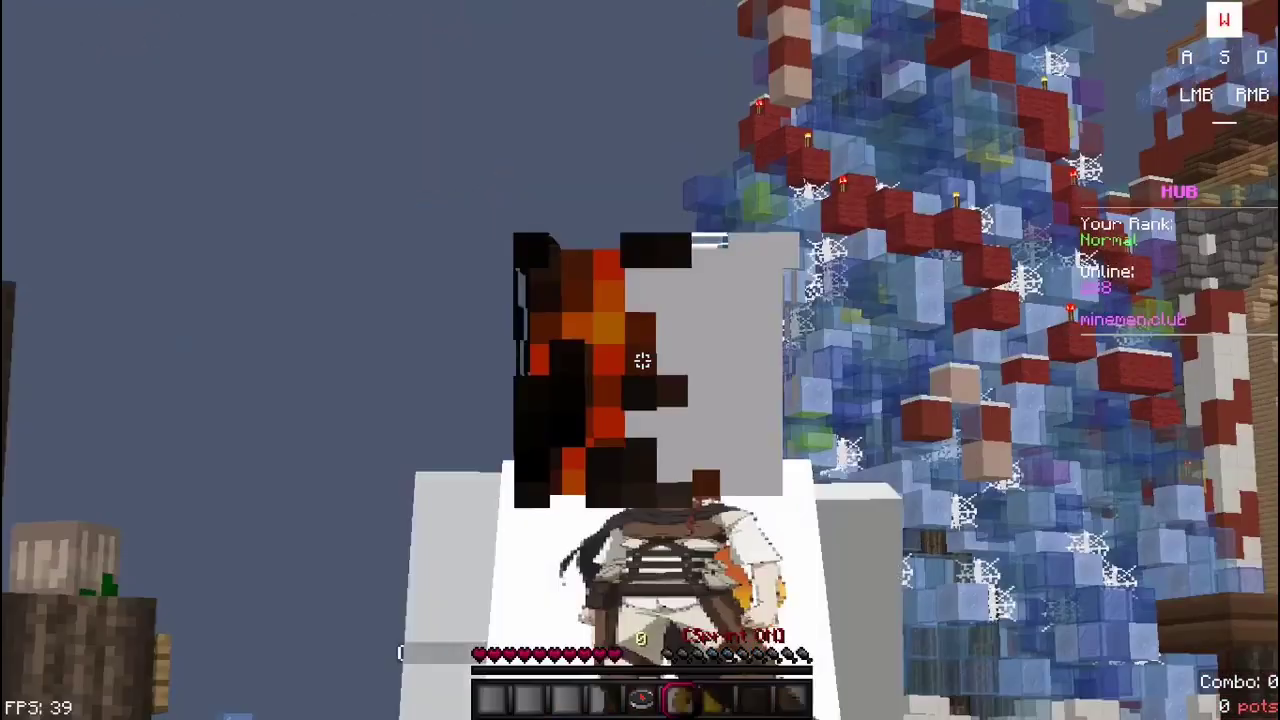
pyautogui.press('w')
pyautogui.press('a')
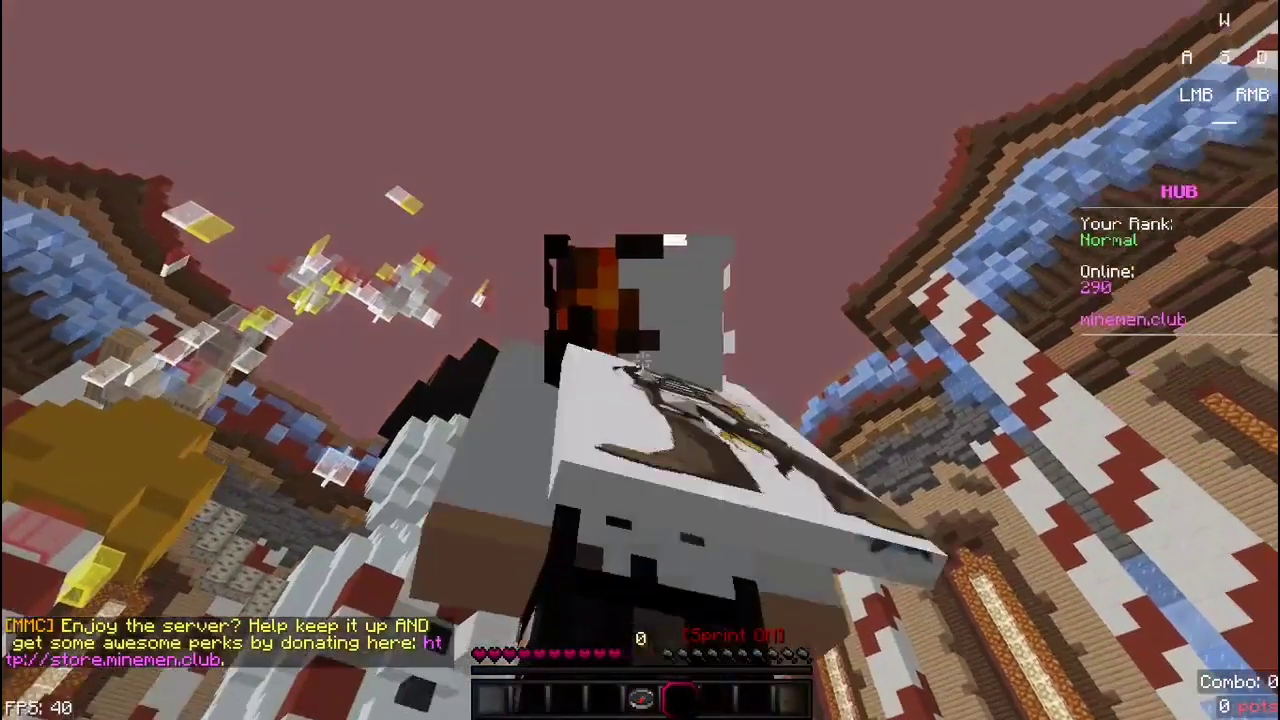
pyautogui.press('w')
pyautogui.press('d')
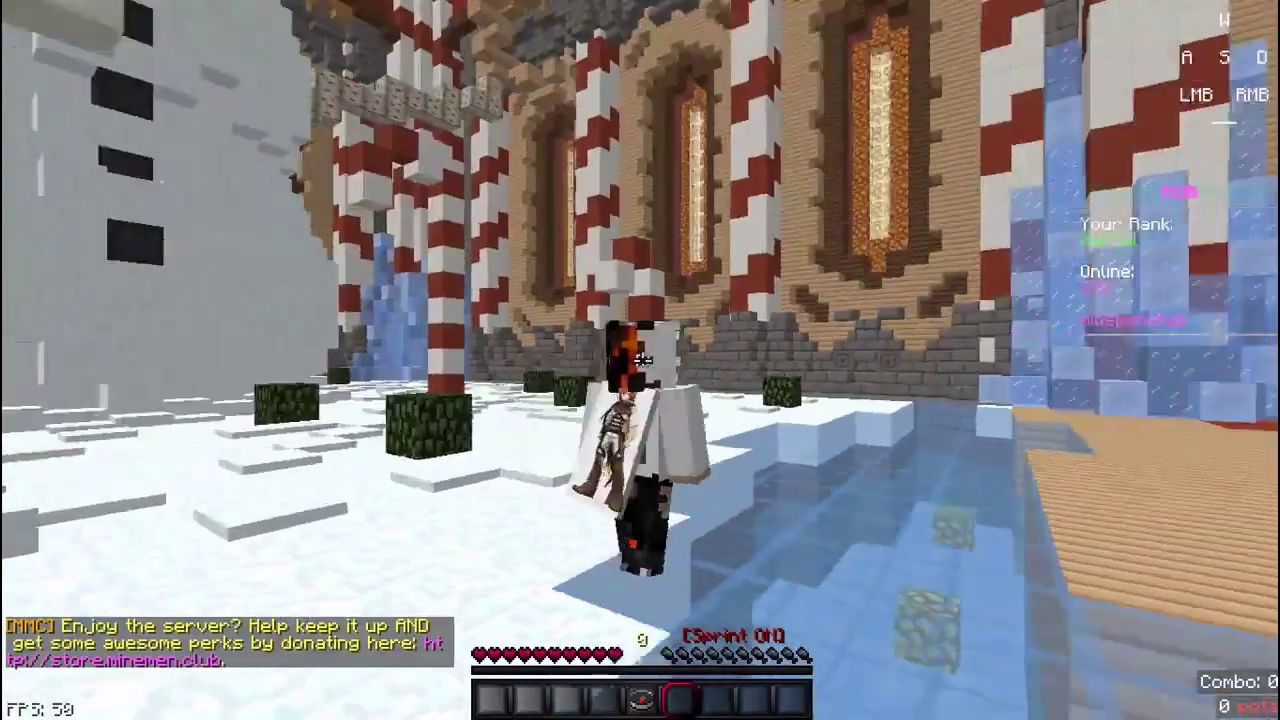
pyautogui.press('F5')
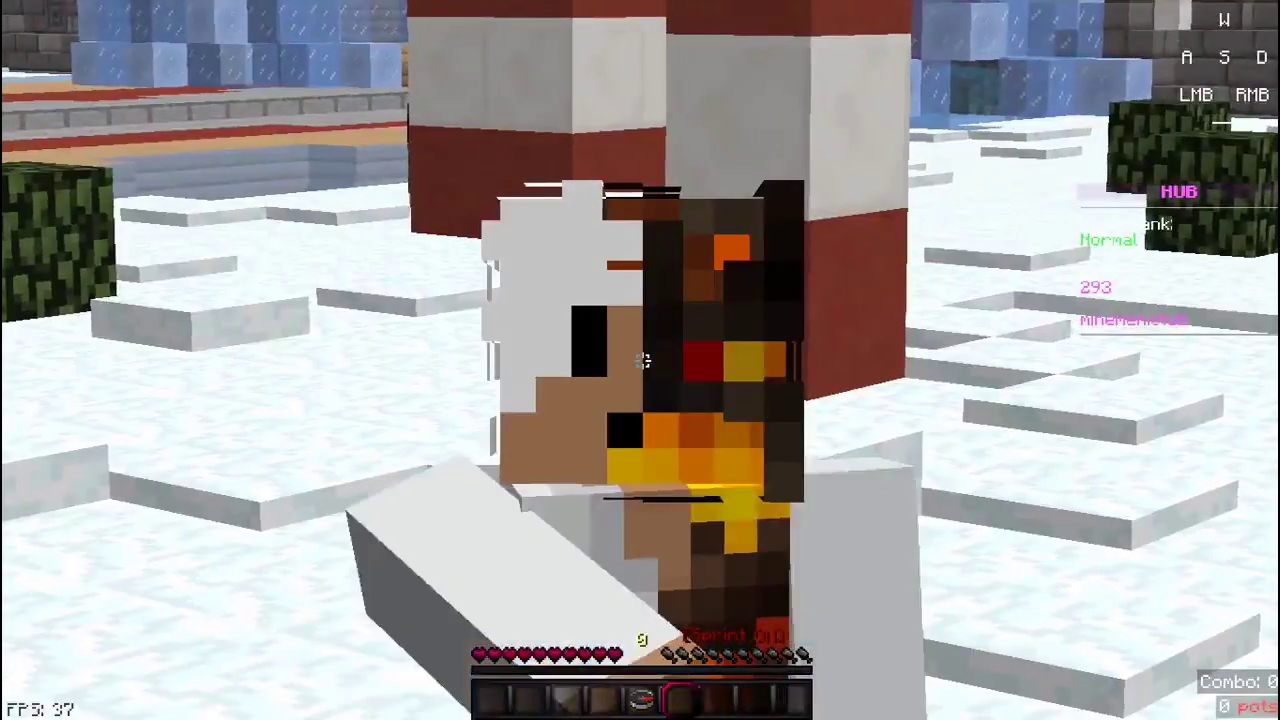
pyautogui.press('w')
pyautogui.click(643, 360)
pyautogui.press('F5')
pyautogui.press('F5')
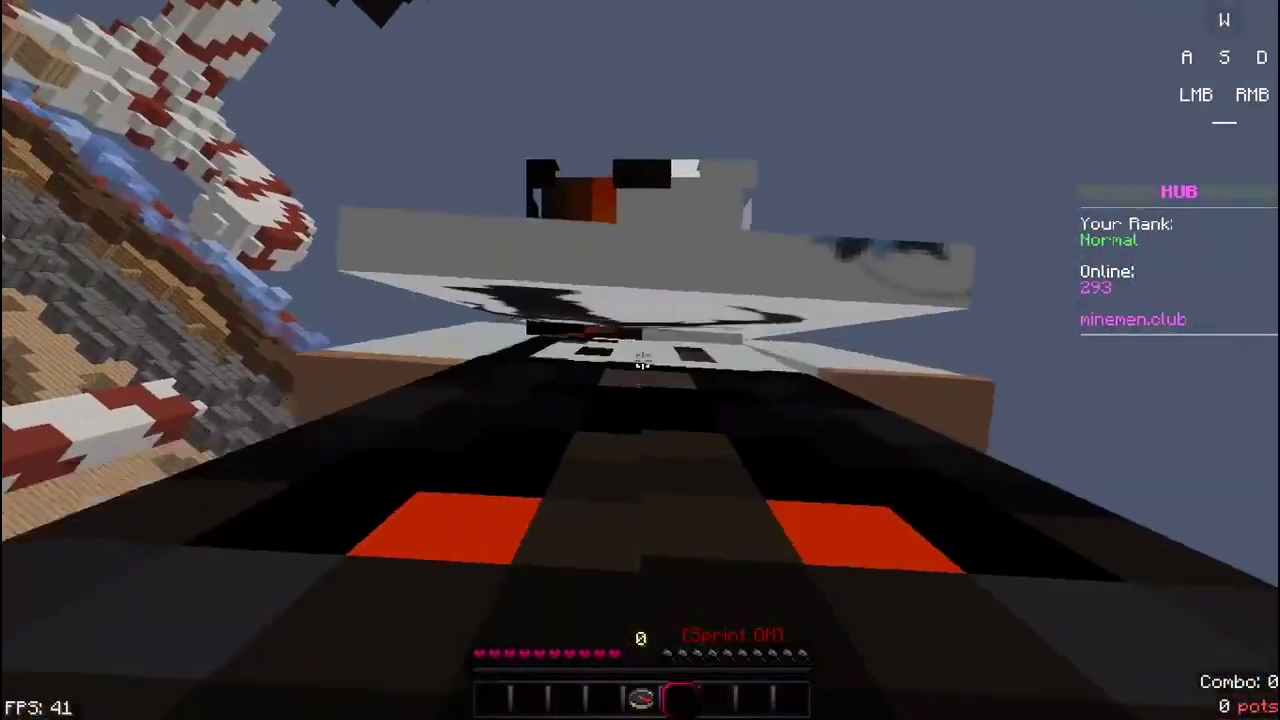
pyautogui.press('w')
pyautogui.press('F5')
pyautogui.press('space')
pyautogui.click(642, 360)
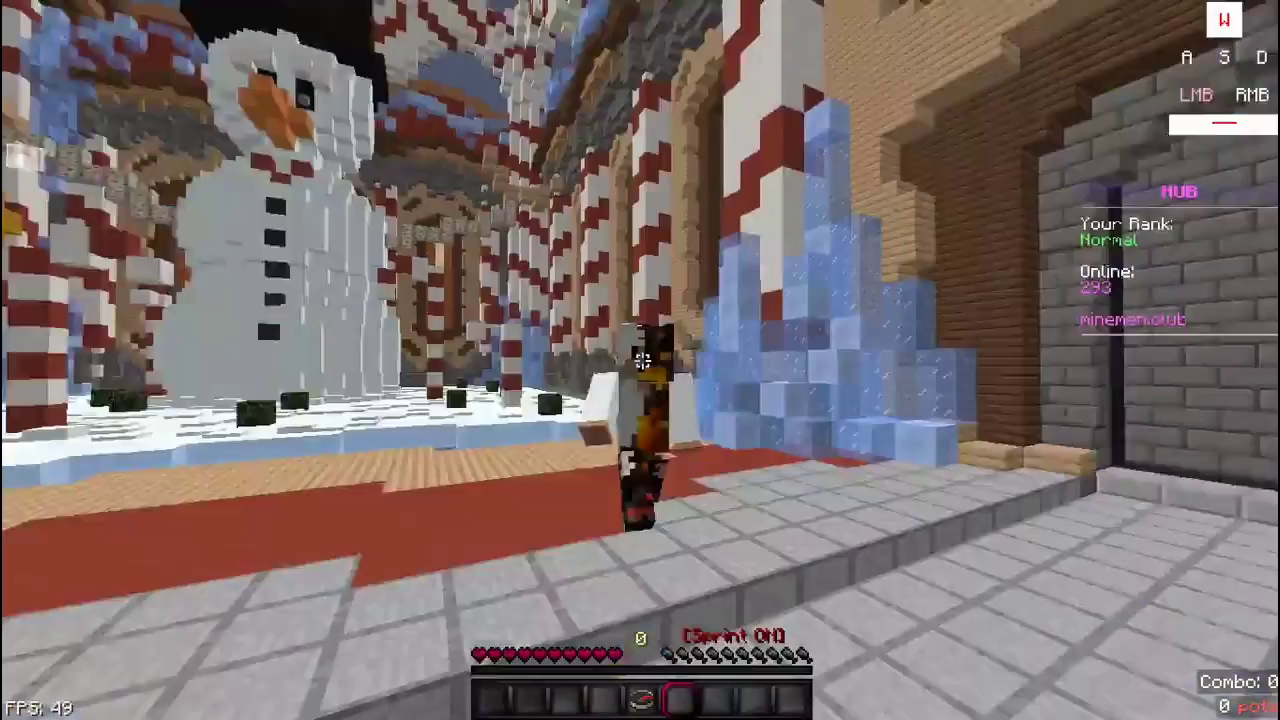